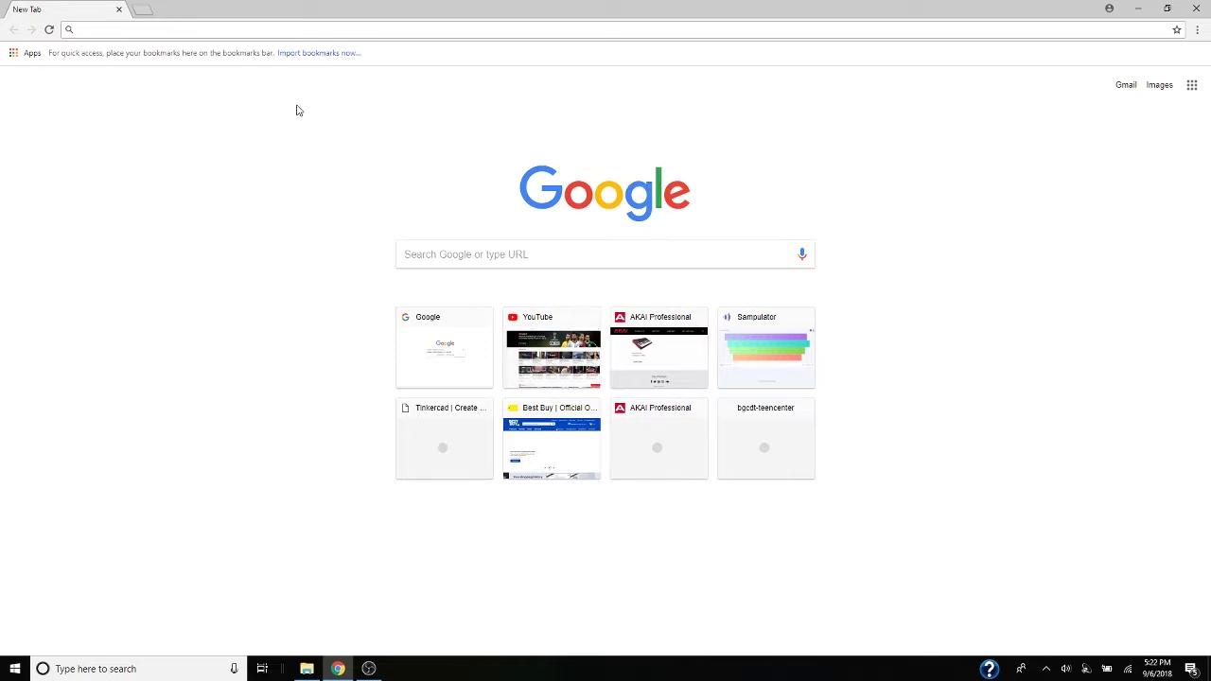
- Open the tinkercad.com website
{"action": "type", "text": "tinkercad.com"}
{"action": "key", "text": "Return"}
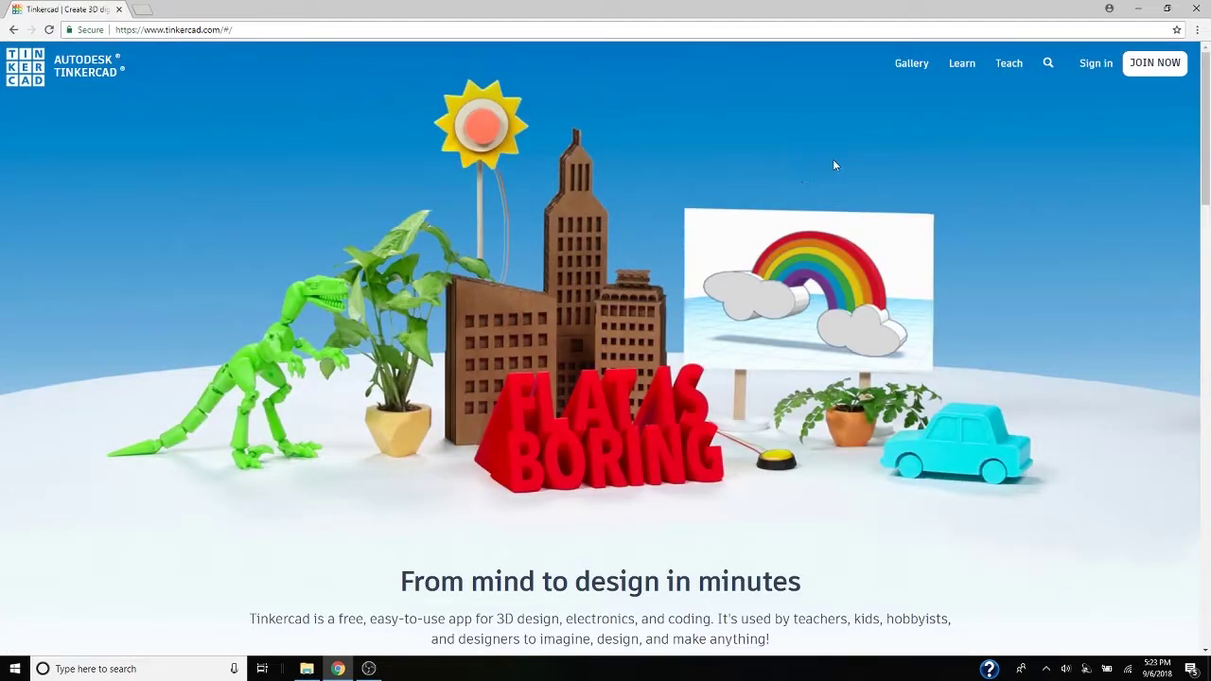
- Start creating a new account, fill in the date of birth and continue to the username, password and parent's email fields
{"action": "left_click", "coordinate": [1141, 66]}
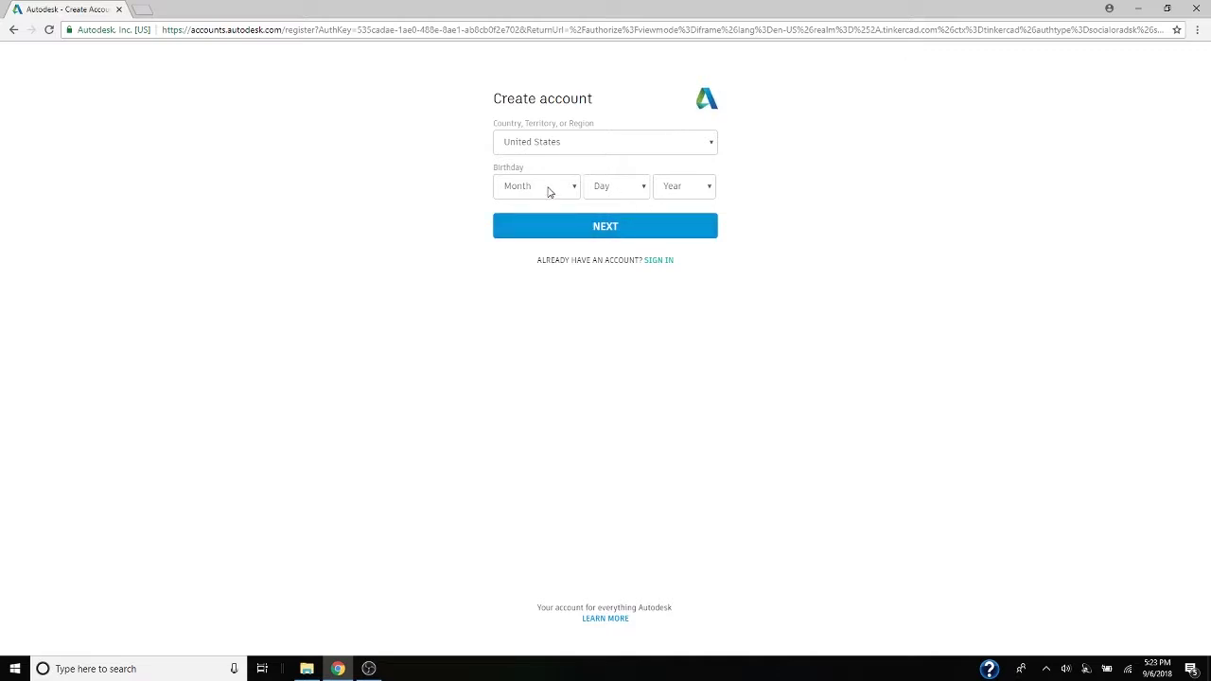
{"action": "left_click", "coordinate": [606, 228]}
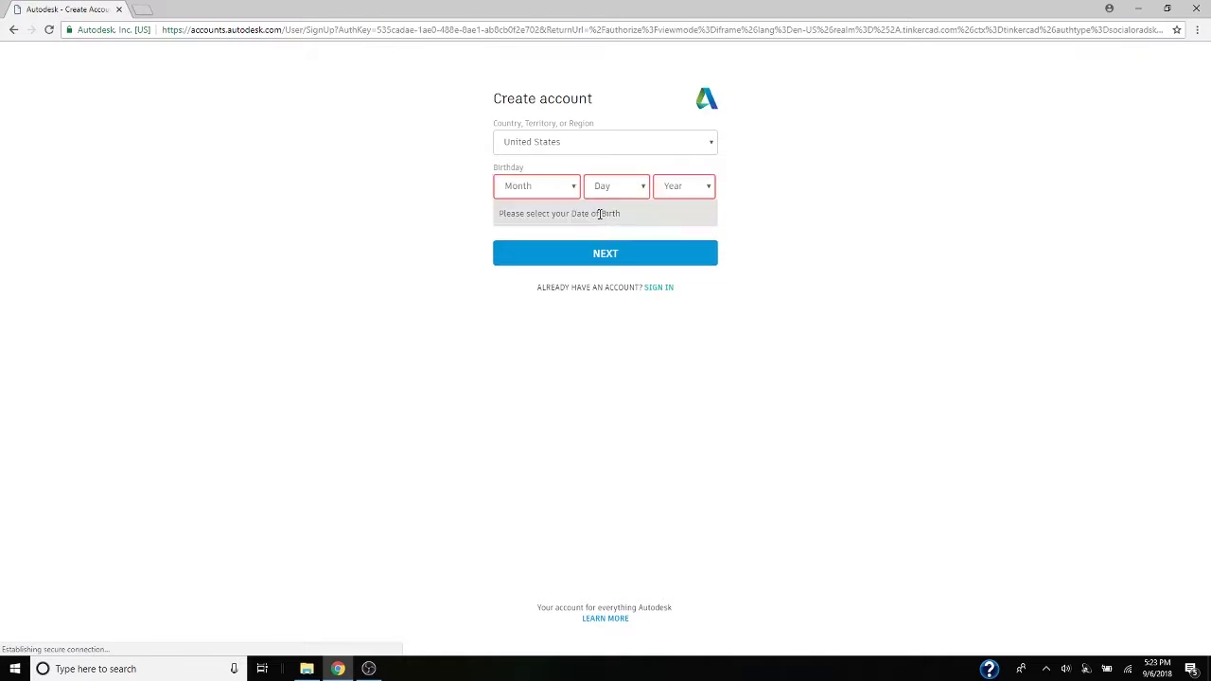
{"action": "left_click", "coordinate": [569, 196]}
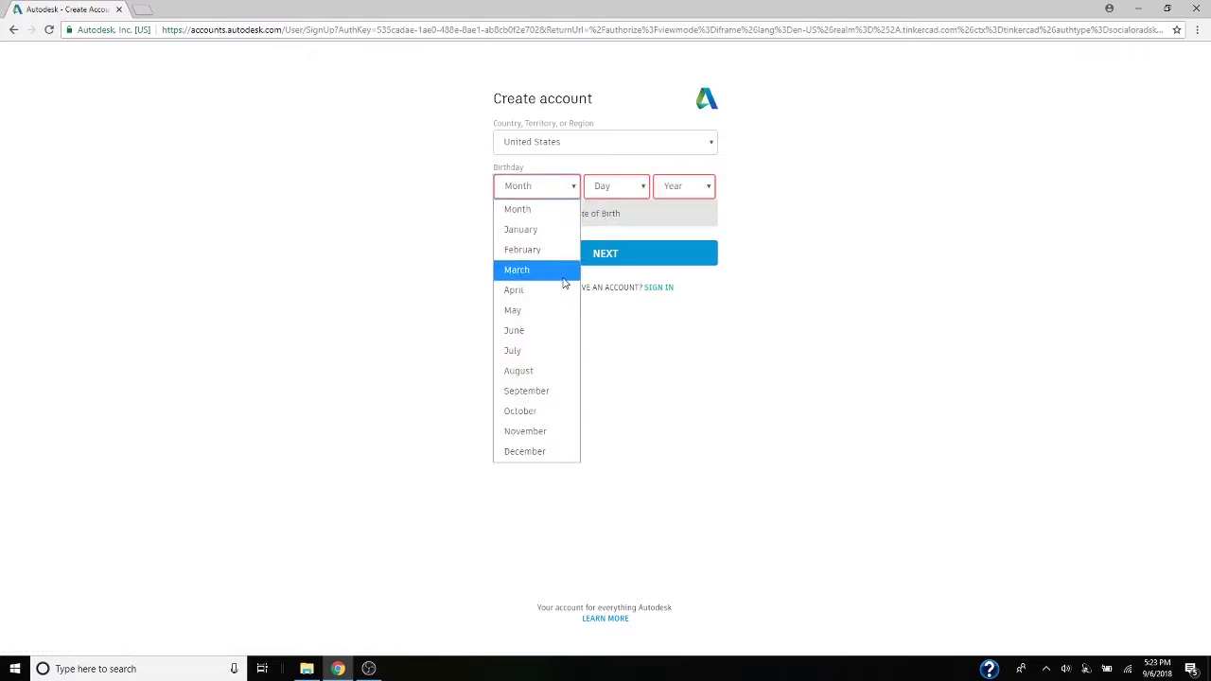
{"action": "left_click", "coordinate": [553, 229]}
{"action": "left_click", "coordinate": [610, 193]}
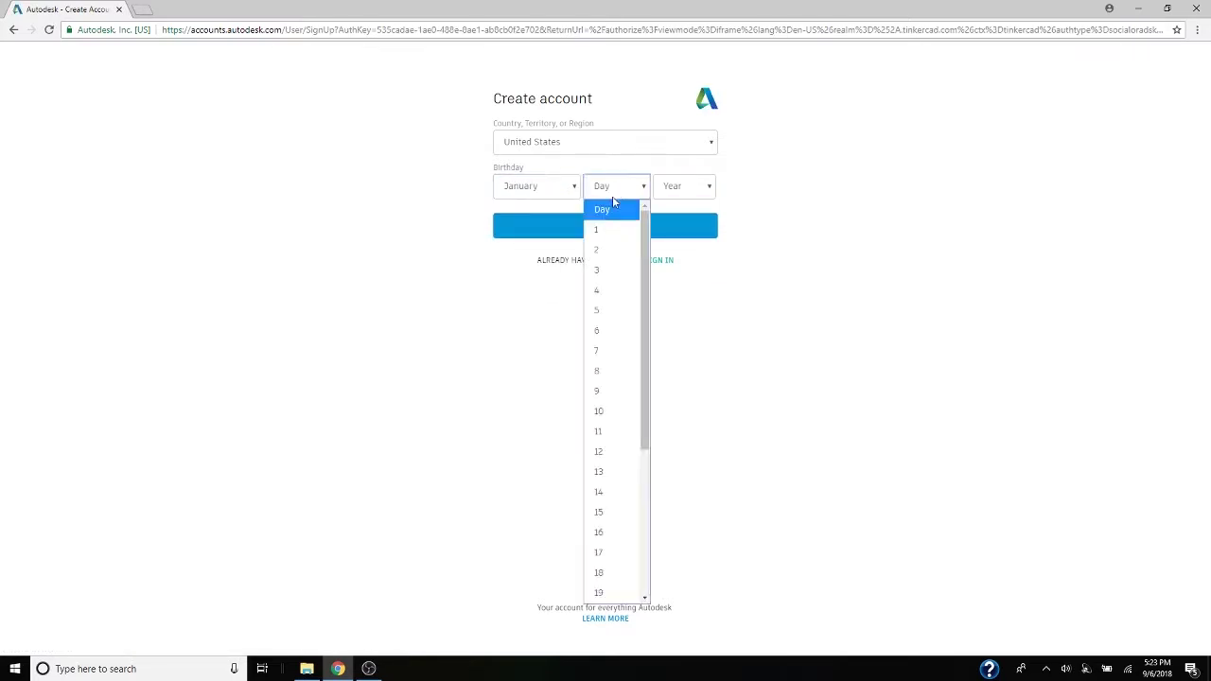
{"action": "left_click", "coordinate": [615, 228]}
{"action": "left_click", "coordinate": [673, 187]}
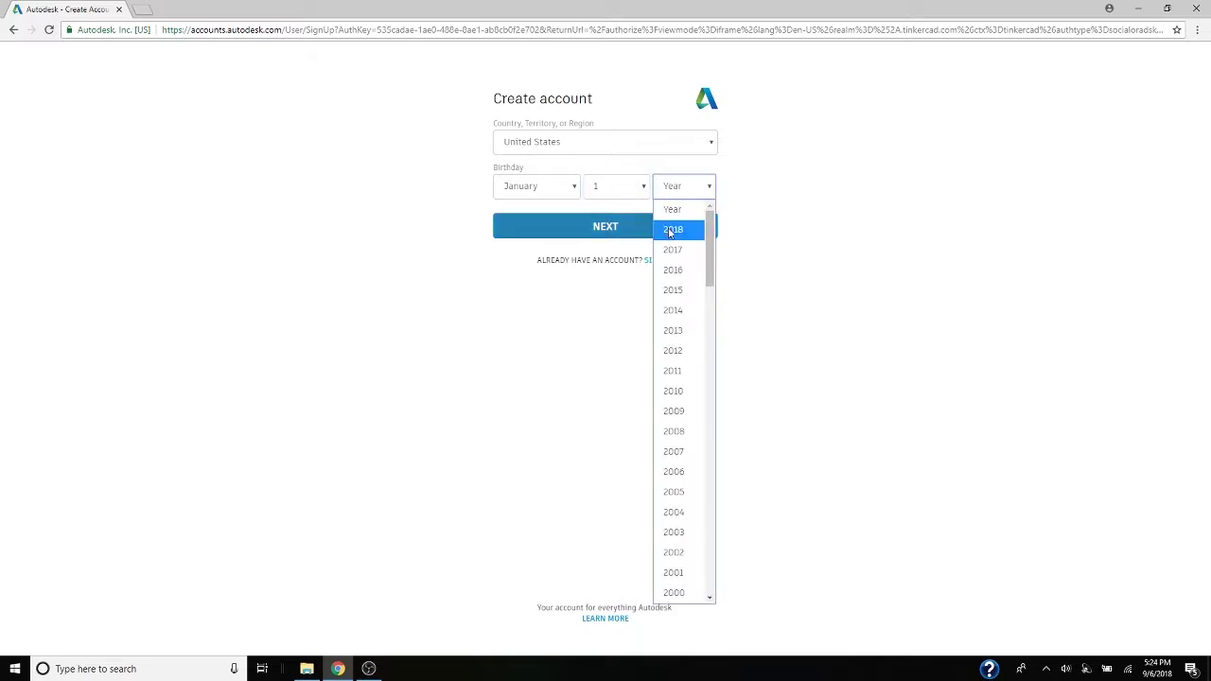
{"action": "left_click", "coordinate": [677, 391]}
{"action": "left_click", "coordinate": [610, 235]}
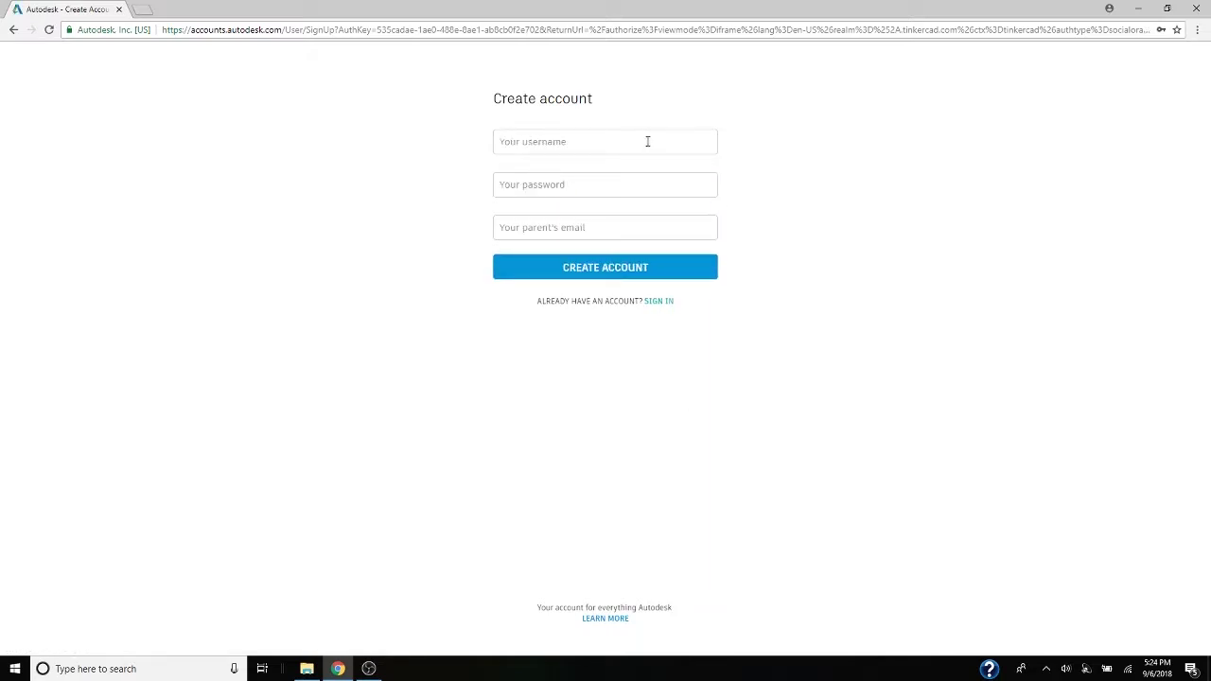
{"action": "left_click", "coordinate": [643, 138]}
{"action": "left_click", "coordinate": [610, 185]}
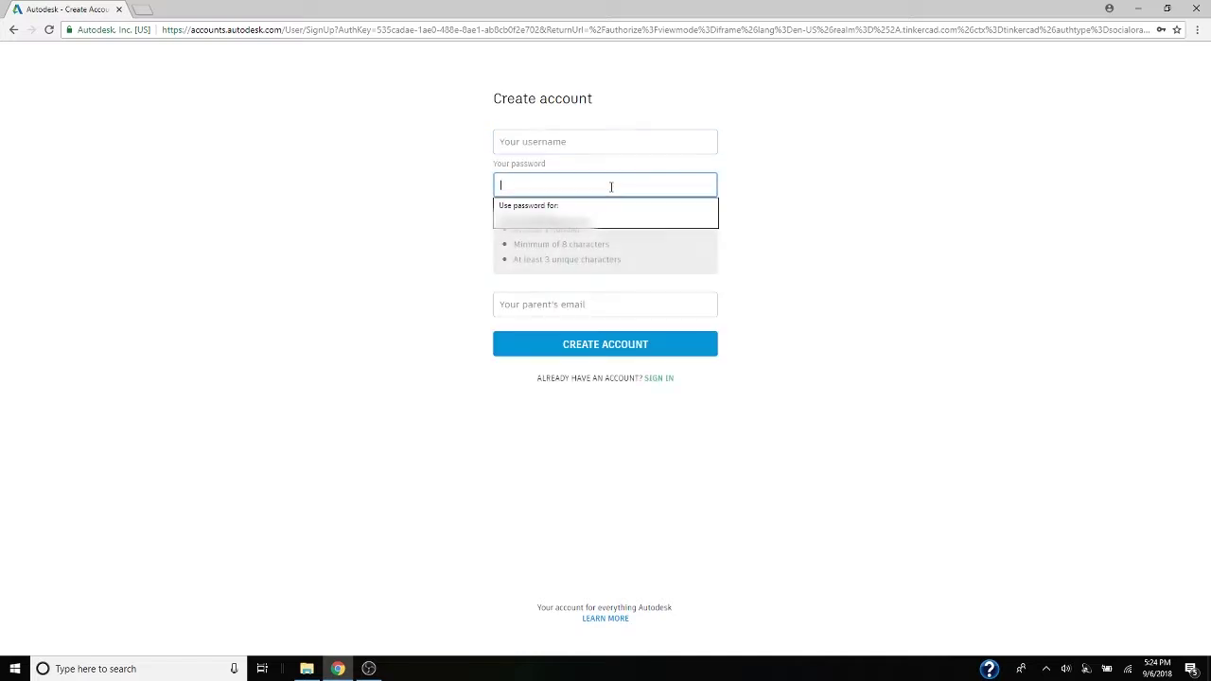
{"action": "left_click", "coordinate": [628, 299]}
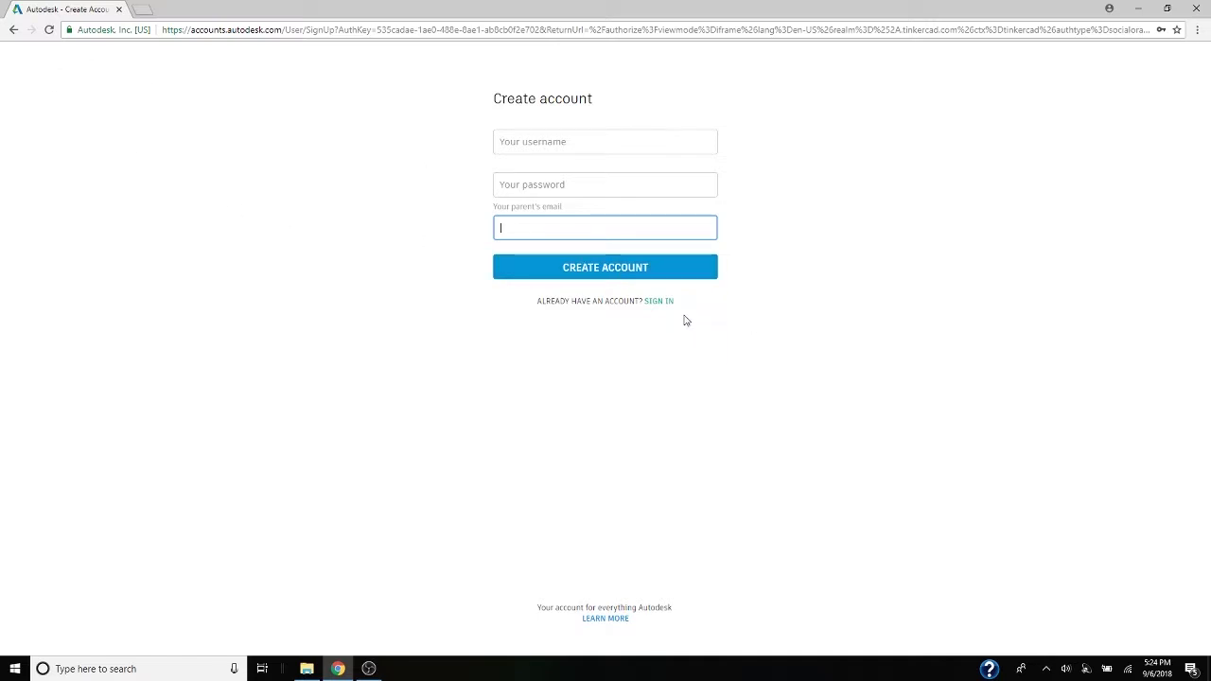
- Sign in to the existing account with its saved email and credentials
{"action": "left_click", "coordinate": [665, 302]}
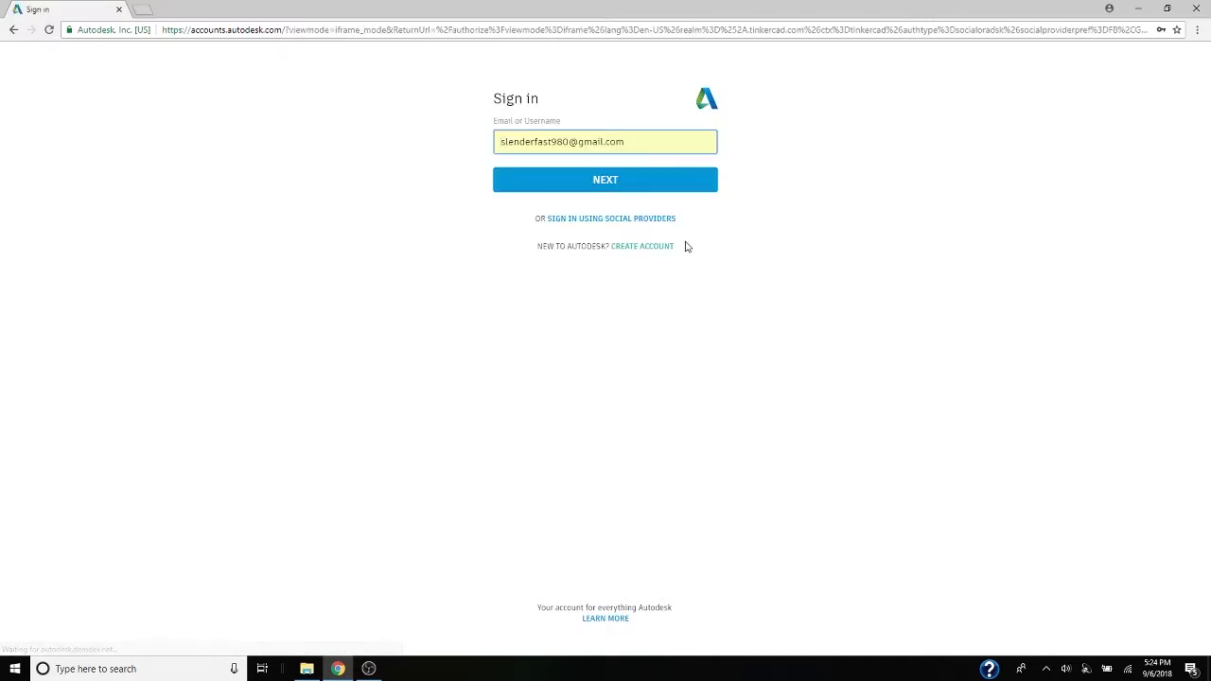
{"action": "left_click", "coordinate": [643, 183]}
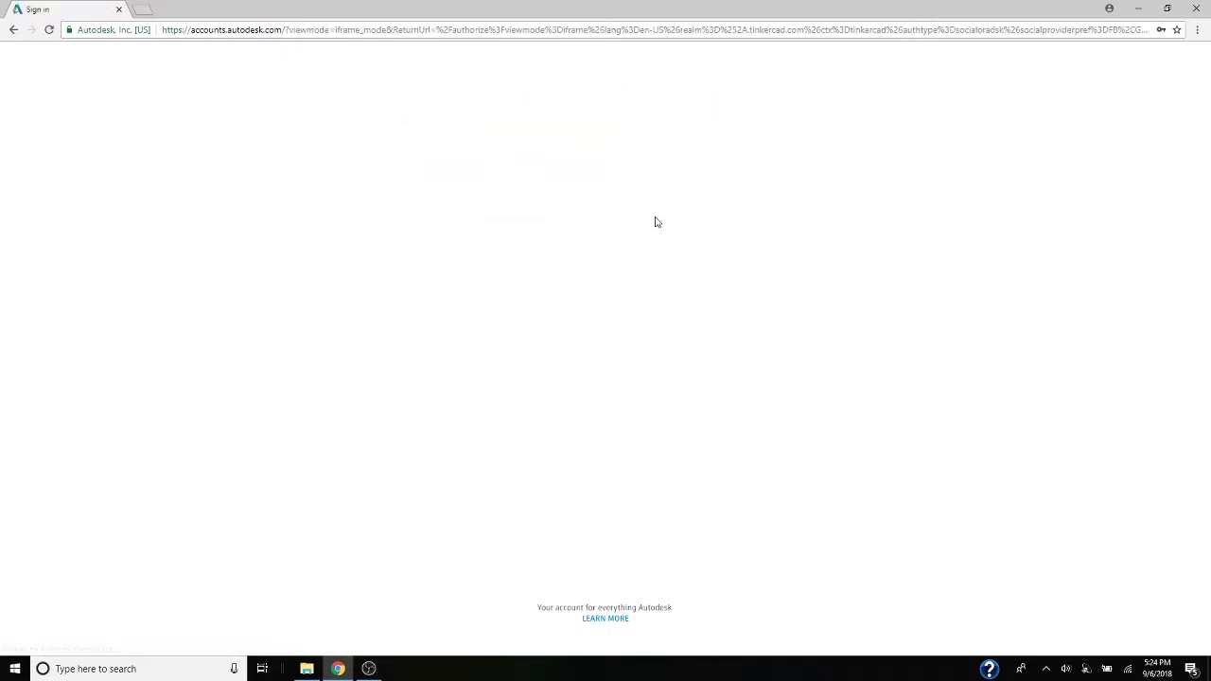
{"action": "left_click", "coordinate": [658, 248]}
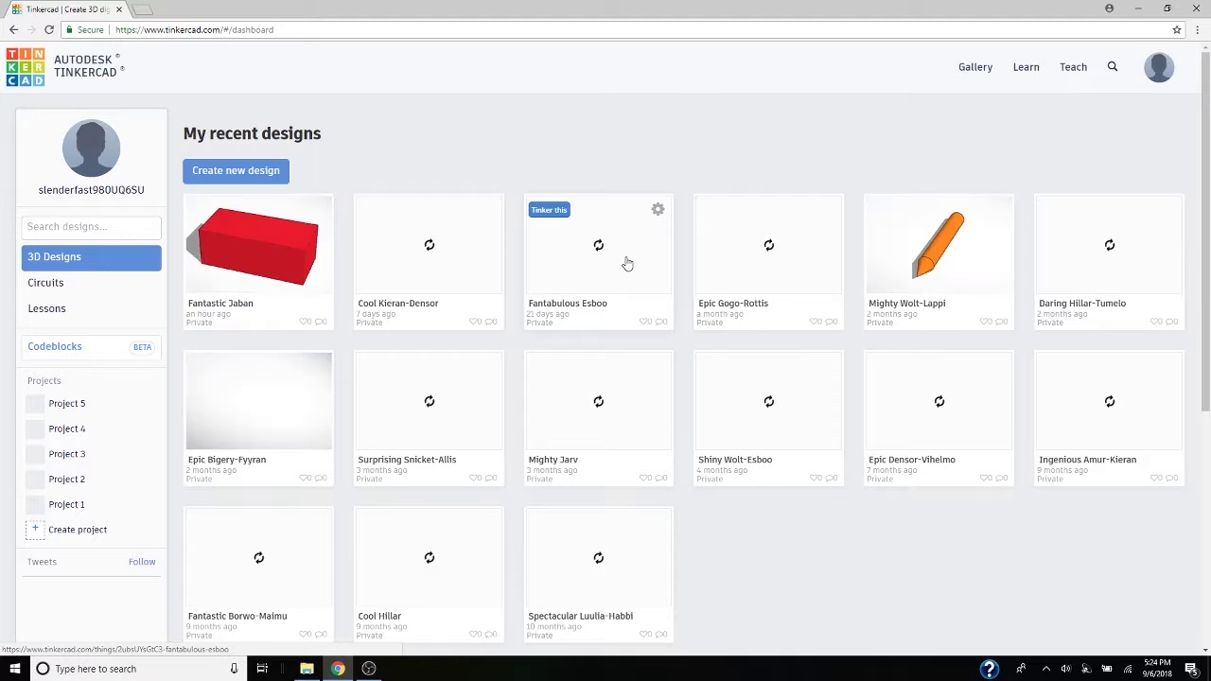
- Open Project 2 and create a new 3D design in it
{"action": "left_click", "coordinate": [66, 478]}
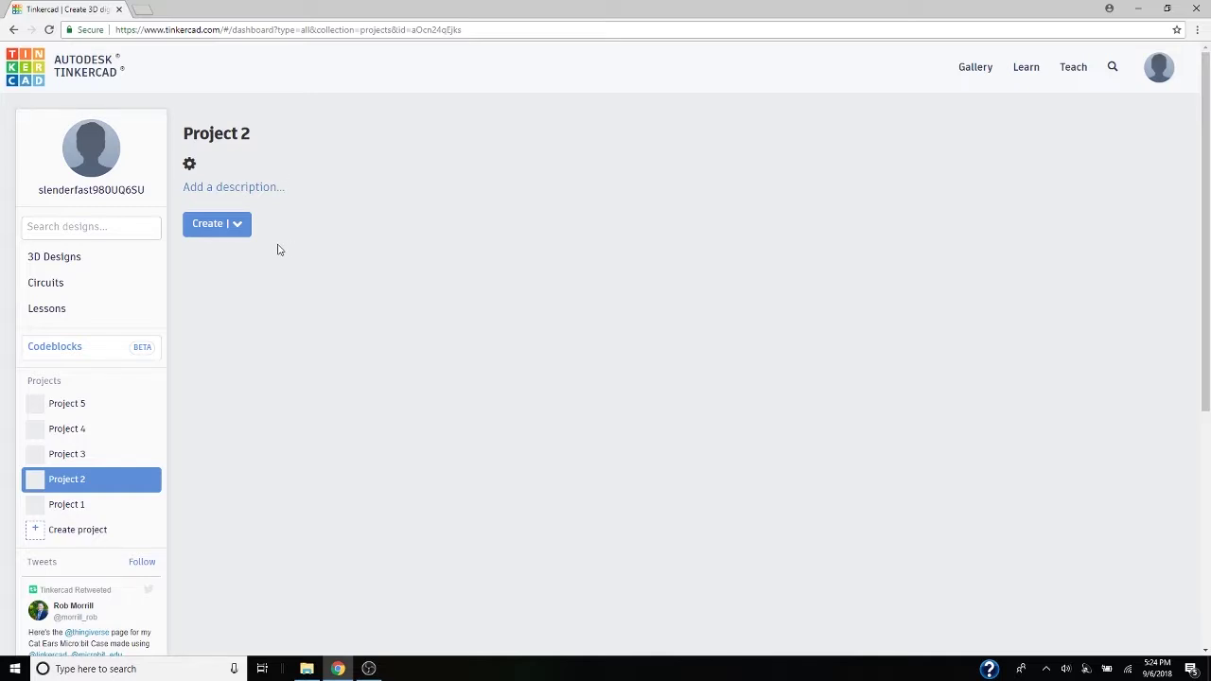
{"action": "left_click", "coordinate": [232, 188]}
{"action": "left_click", "coordinate": [238, 227]}
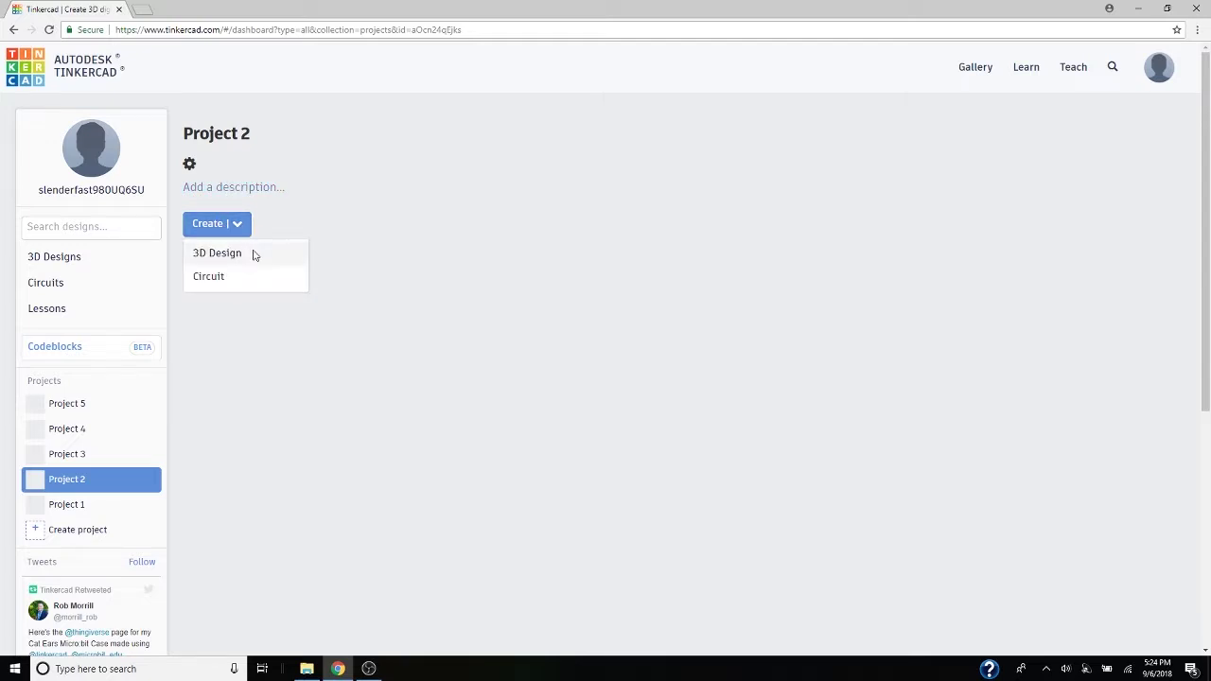
{"action": "left_click", "coordinate": [254, 254]}
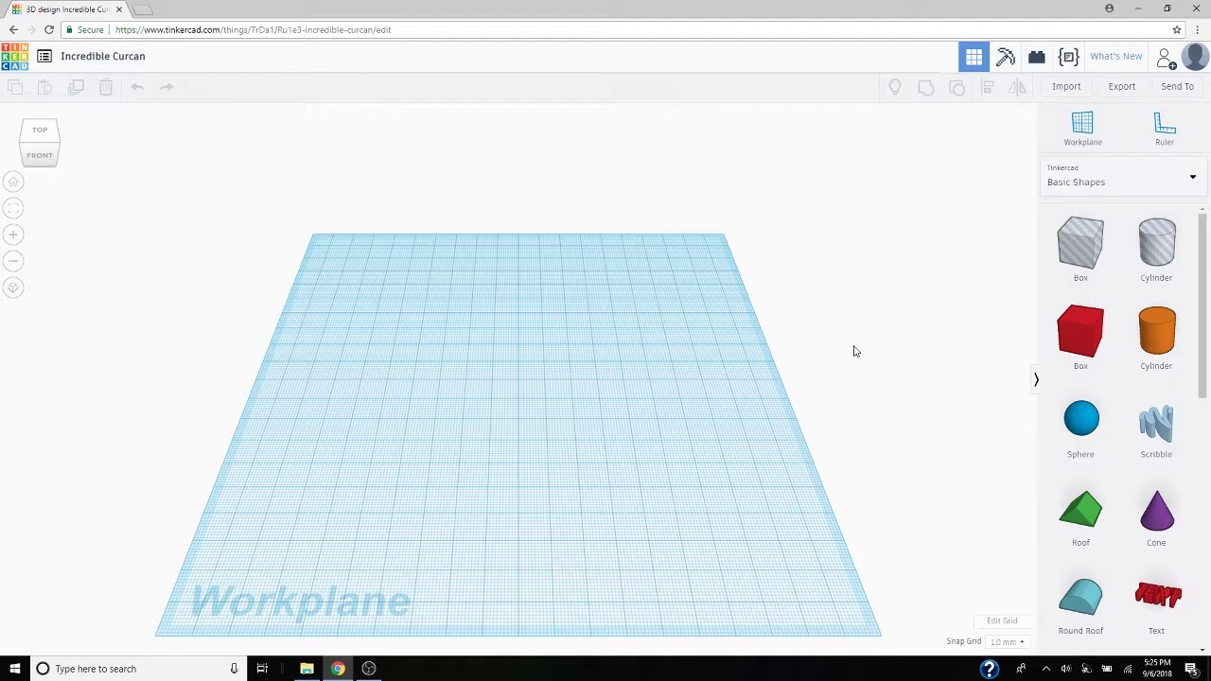
- Examine the empty workplane from different angles and distances, and look through the Basic Shapes collection
{"action": "right_click_drag", "start_coordinate": [848, 353], "coordinate": [611, 318]}
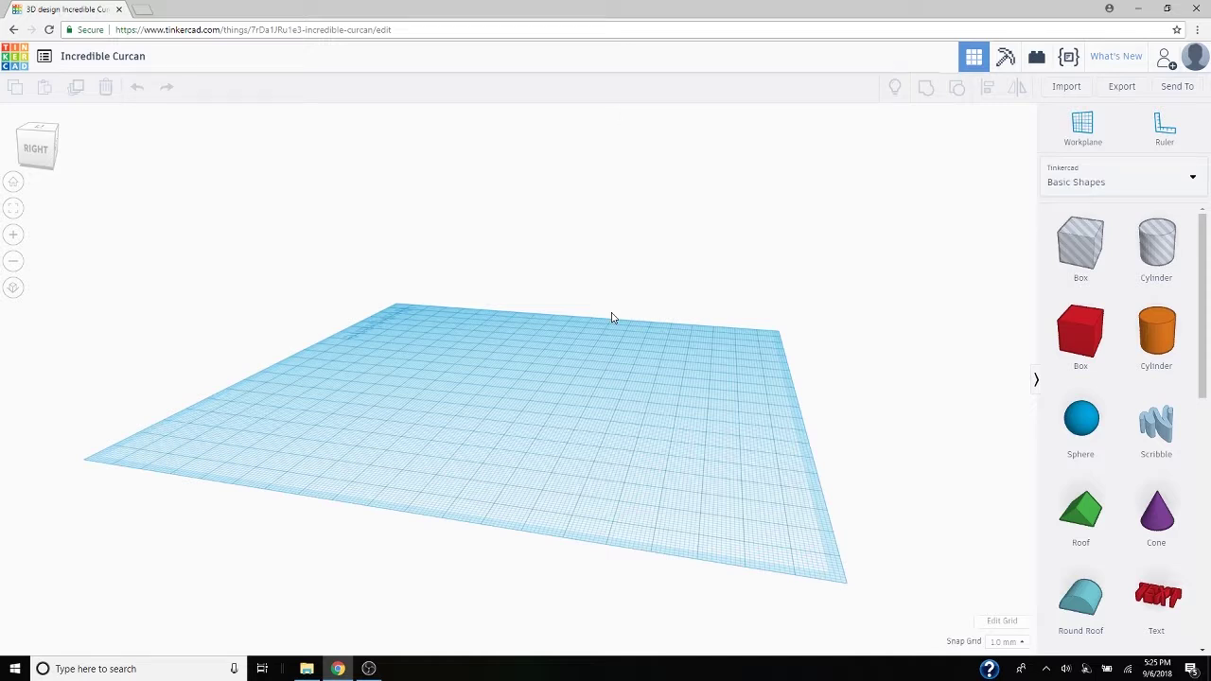
{"action": "right_click_drag", "start_coordinate": [611, 318], "coordinate": [838, 398]}
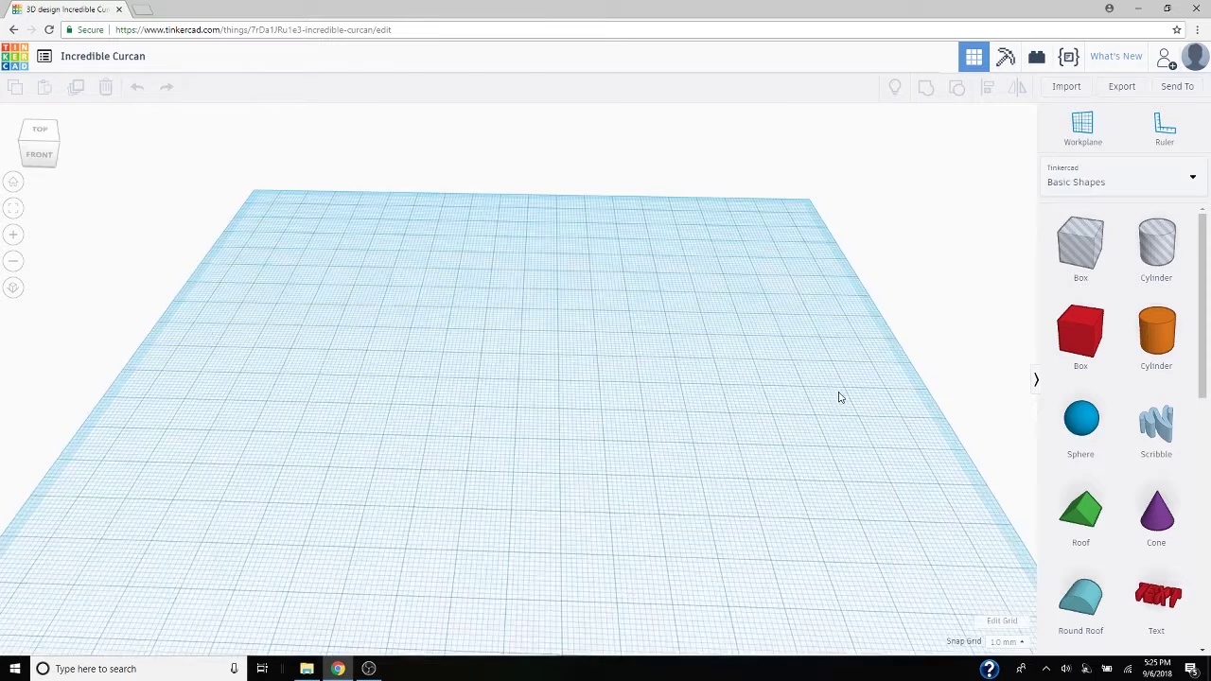
{"action": "scroll", "coordinate": [841, 421], "scroll_direction": "down", "scroll_amount": 5}
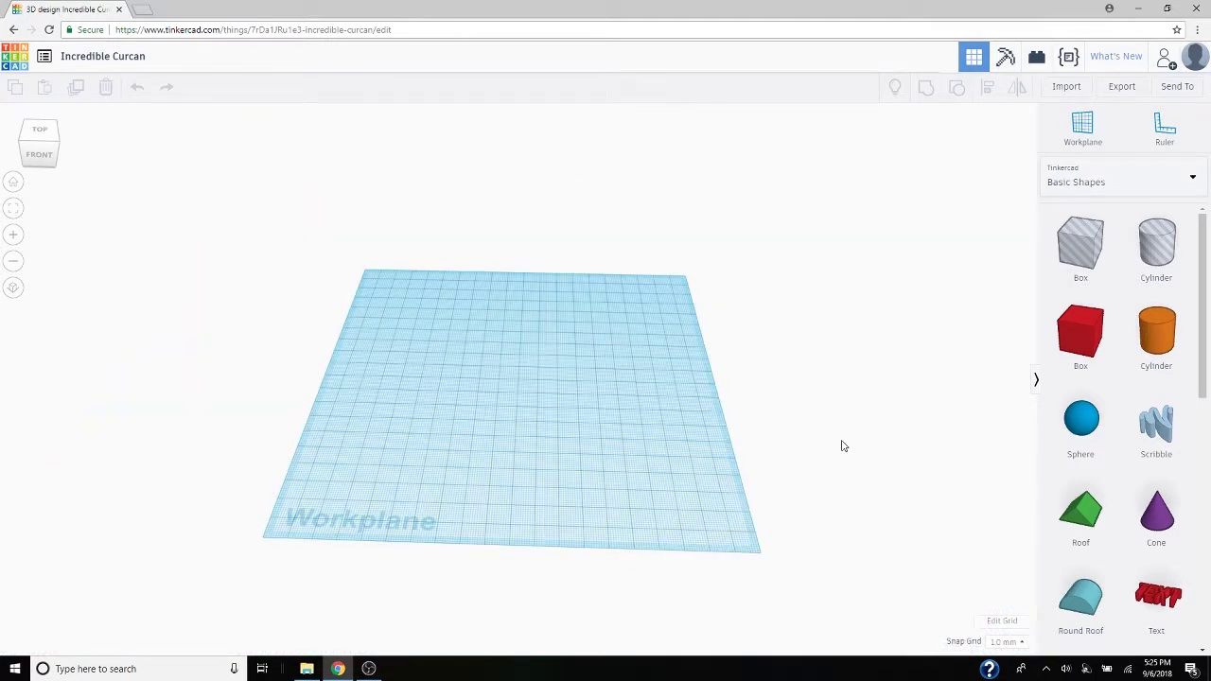
{"action": "scroll", "coordinate": [841, 446], "scroll_direction": "up", "scroll_amount": 1}
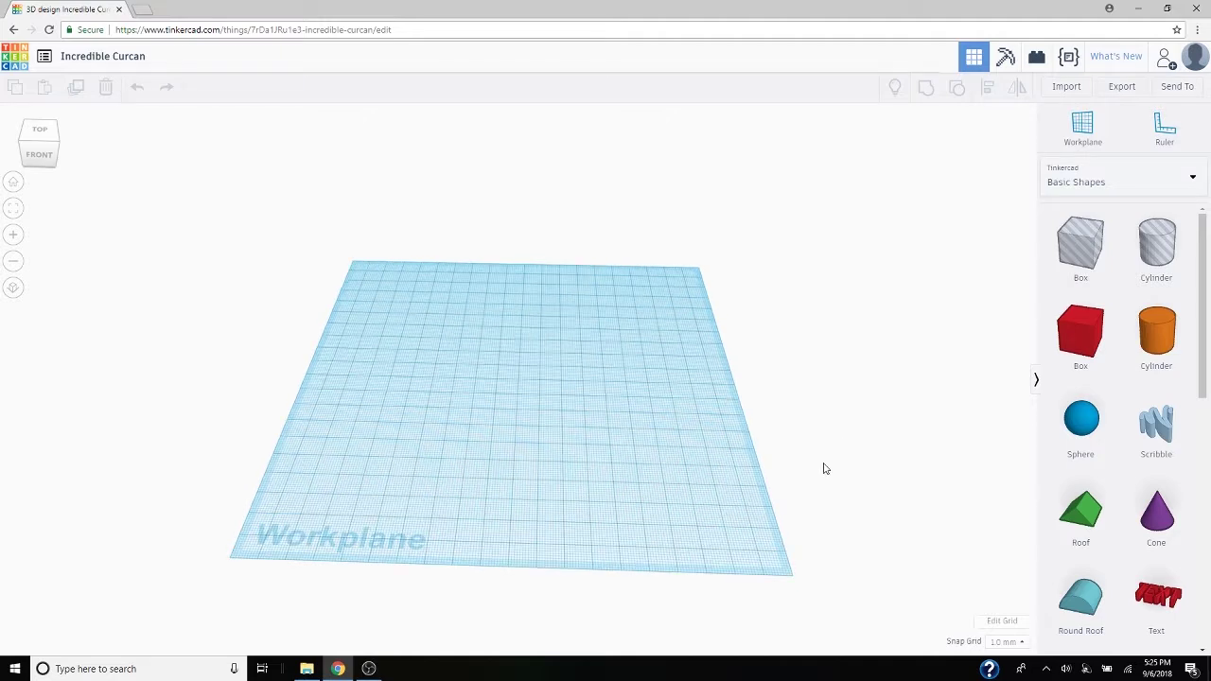
{"action": "right_click_drag", "start_coordinate": [823, 468], "coordinate": [835, 425]}
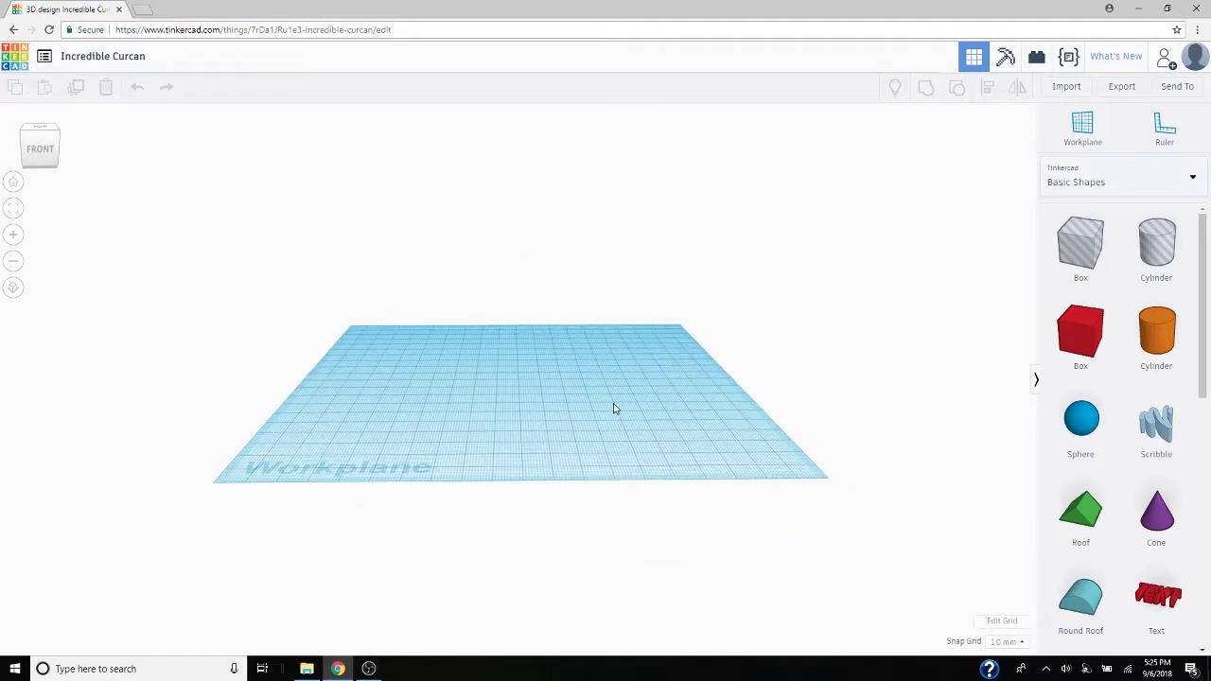
{"action": "middle_click_drag", "start_coordinate": [619, 400], "coordinate": [867, 328]}
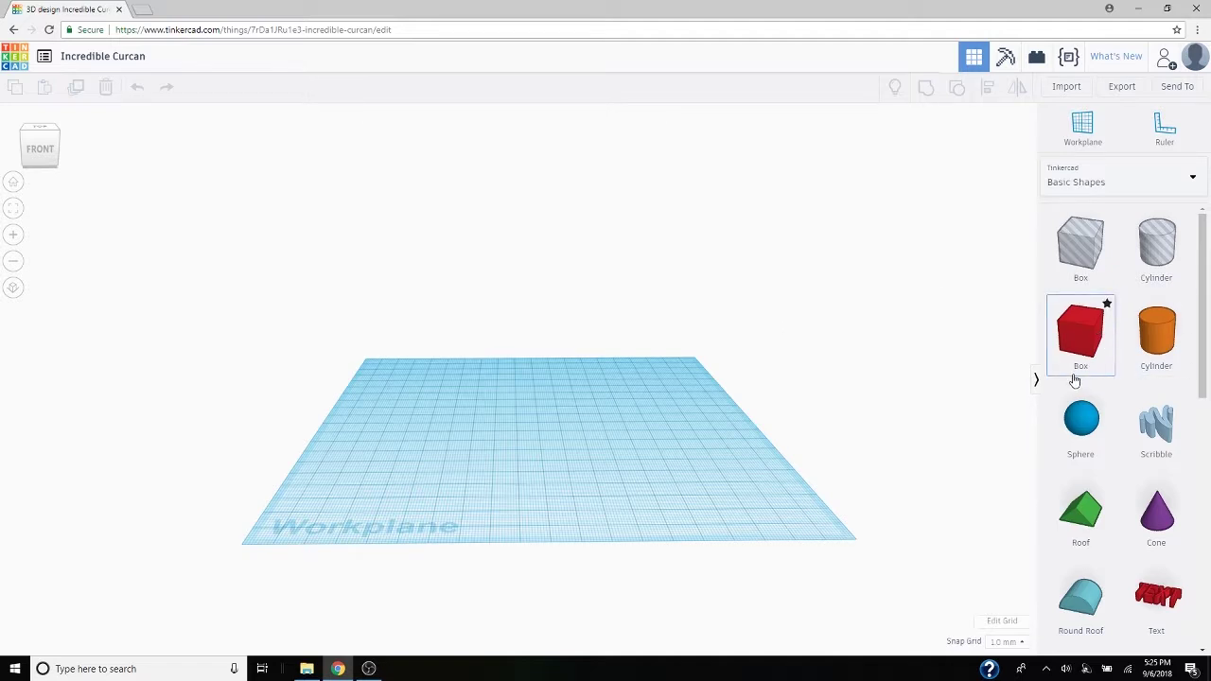
{"action": "scroll", "coordinate": [1103, 392], "scroll_direction": "down", "scroll_amount": 5}
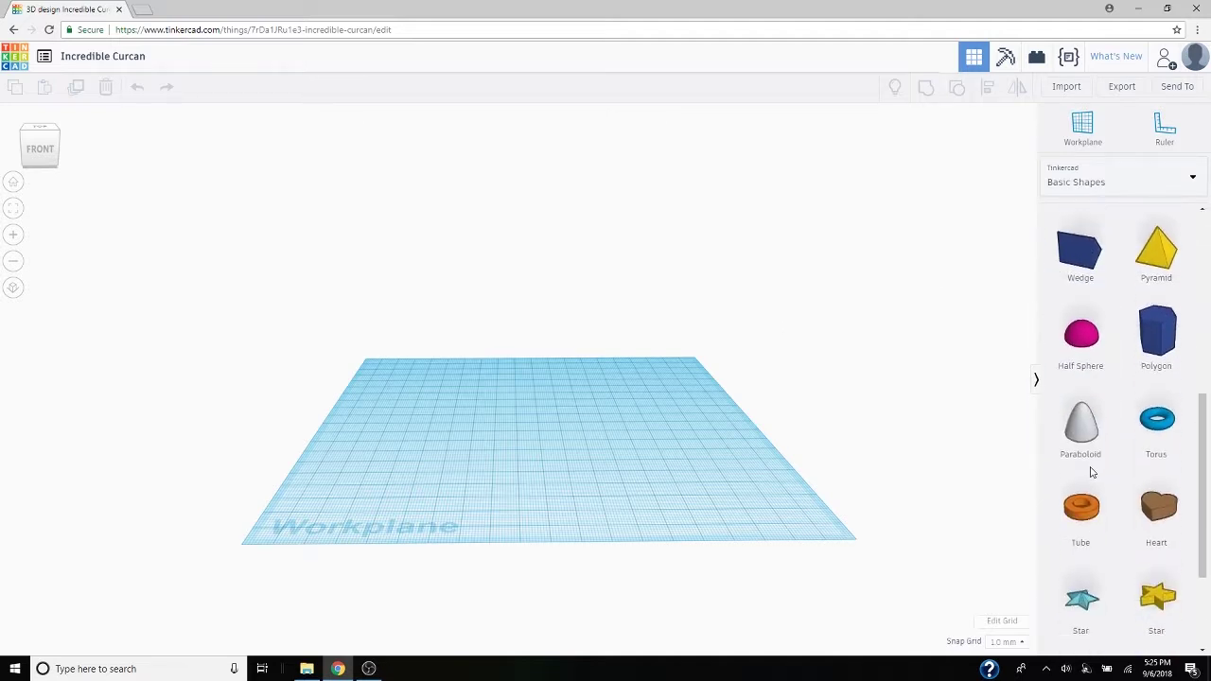
{"action": "scroll", "coordinate": [1088, 454], "scroll_direction": "up", "scroll_amount": 7}
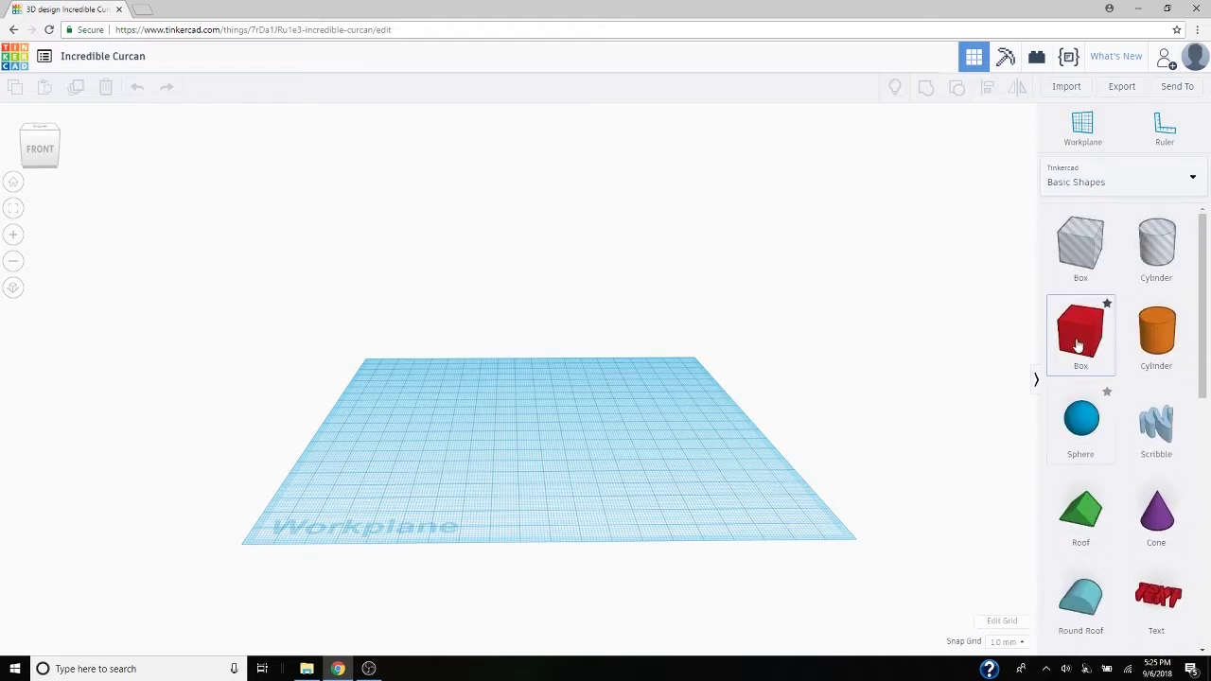
- Place a red solid box near the middle of the workplane and stretch its footprint across most of the workplane's width
{"action": "left_click_drag", "start_coordinate": [1085, 345], "coordinate": [492, 449]}
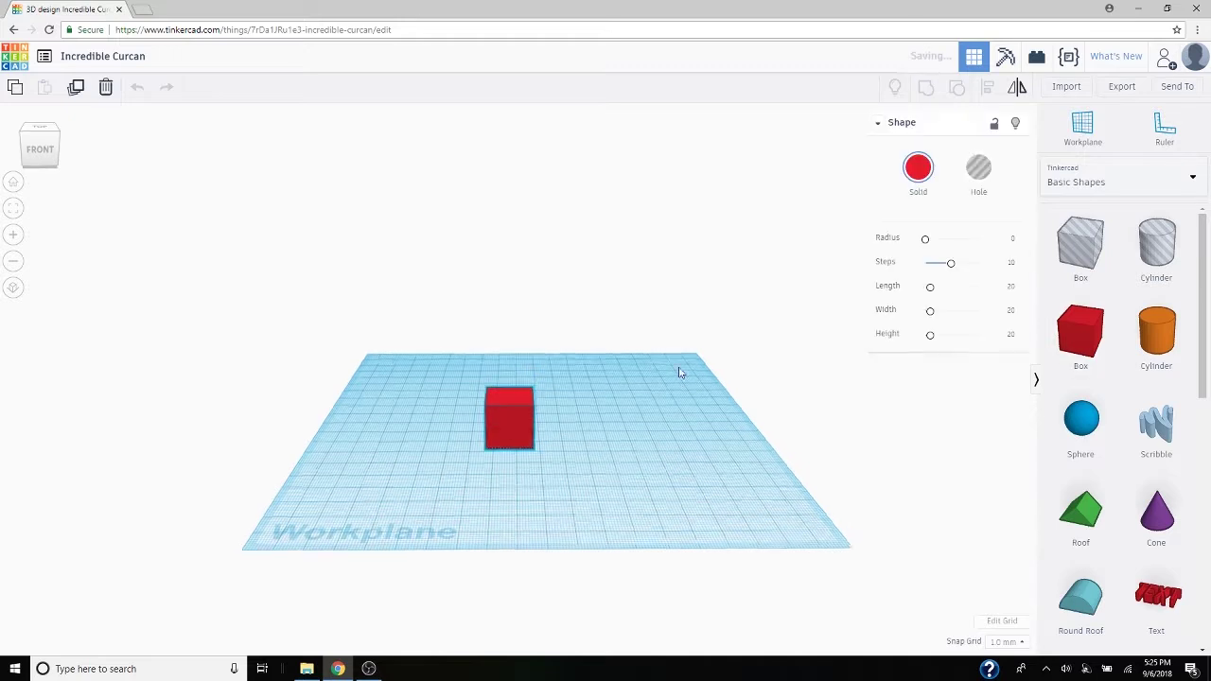
{"action": "right_click_drag", "start_coordinate": [678, 375], "coordinate": [703, 389]}
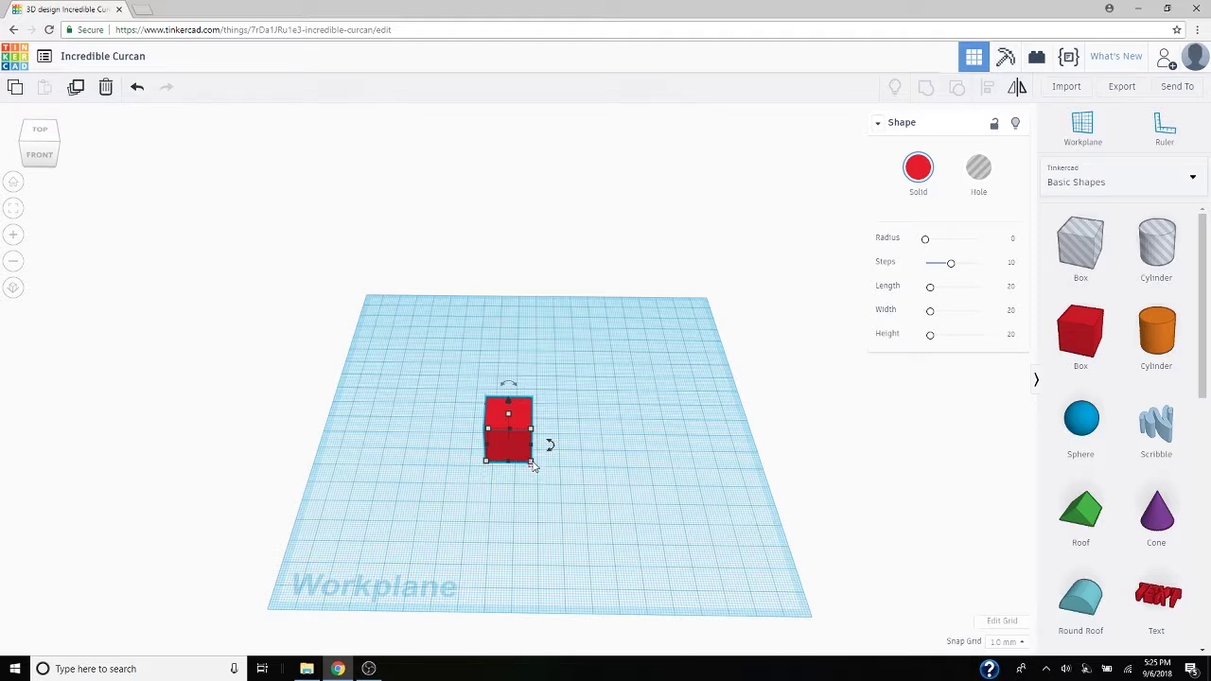
{"action": "left_click_drag", "start_coordinate": [531, 465], "coordinate": [692, 535]}
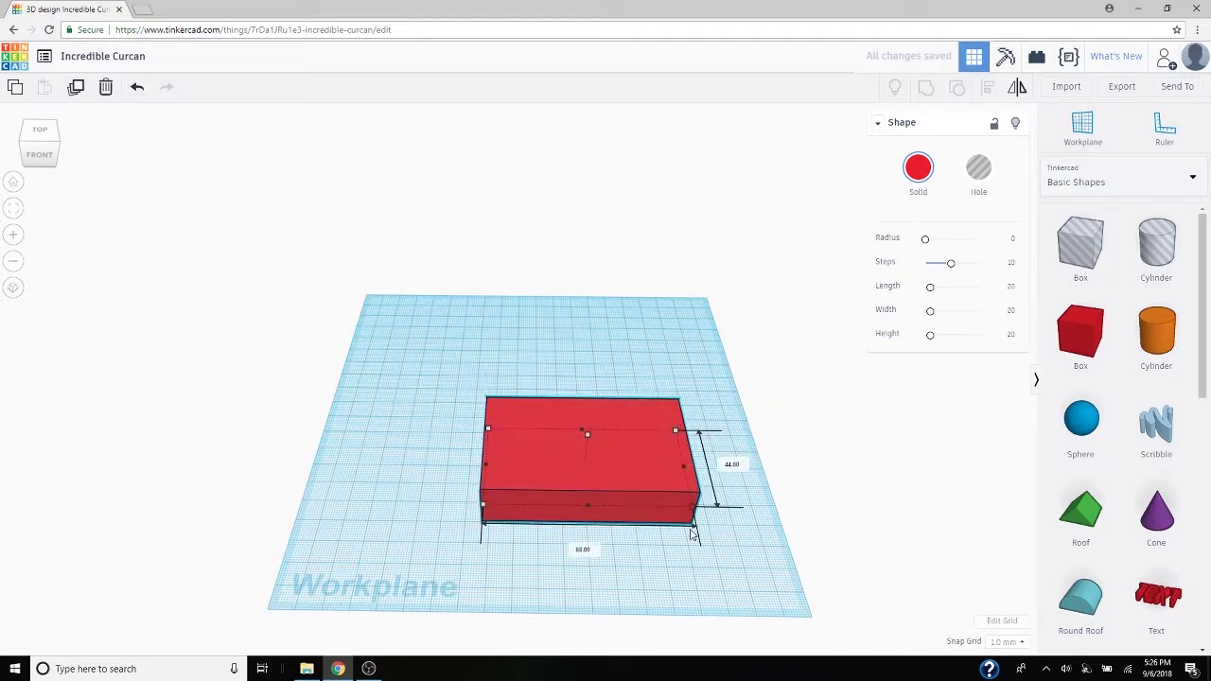
{"action": "left_click_drag", "start_coordinate": [691, 535], "coordinate": [508, 425]}
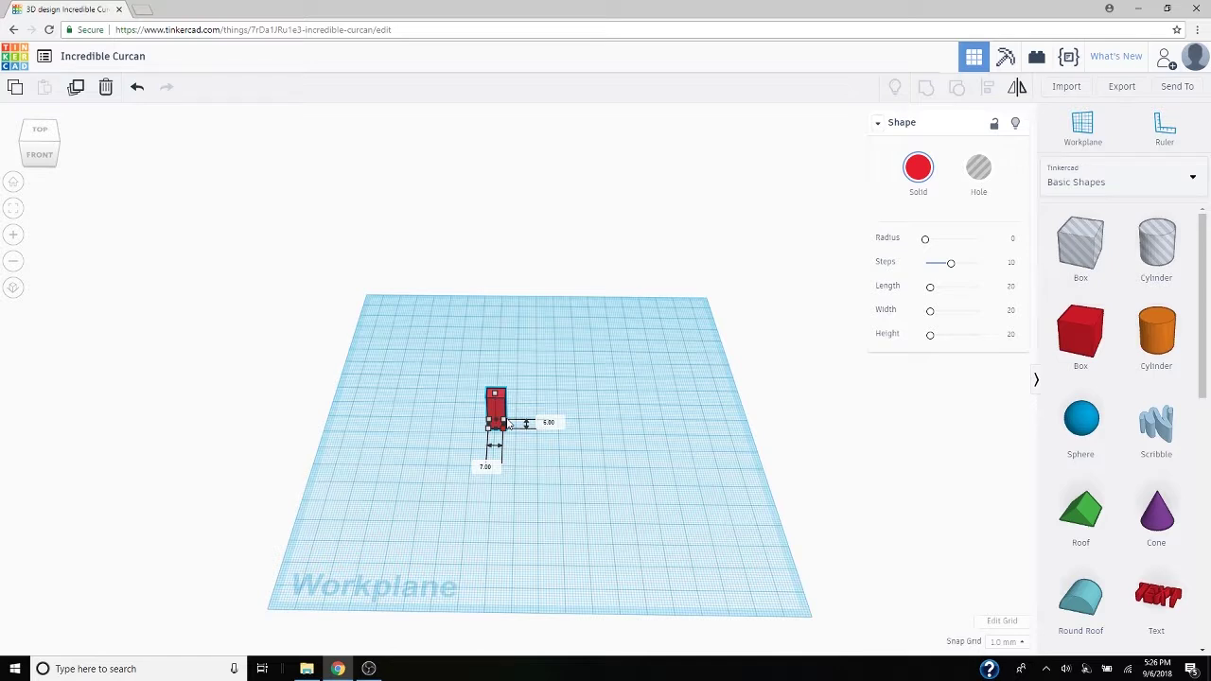
{"action": "left_click_drag", "start_coordinate": [508, 425], "coordinate": [696, 407]}
- Lower the height of the stretched red box to turn it into a thin slab
{"action": "right_click_drag", "start_coordinate": [696, 407], "coordinate": [653, 256]}
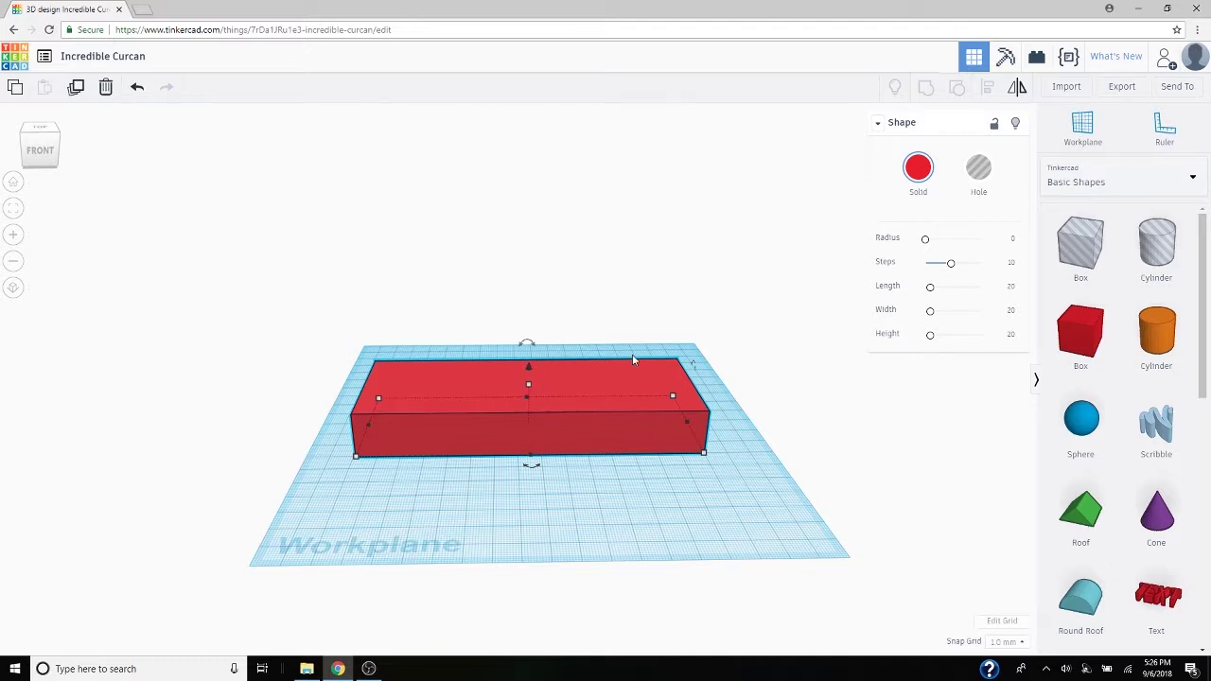
{"action": "mouse_move", "coordinate": [632, 354]}
{"action": "right_mouse_down"}
{"action": "mouse_move", "coordinate": [633, 341]}
{"action": "mouse_move", "coordinate": [633, 352]}
{"action": "right_mouse_up"}
{"action": "mouse_move", "coordinate": [528, 383]}
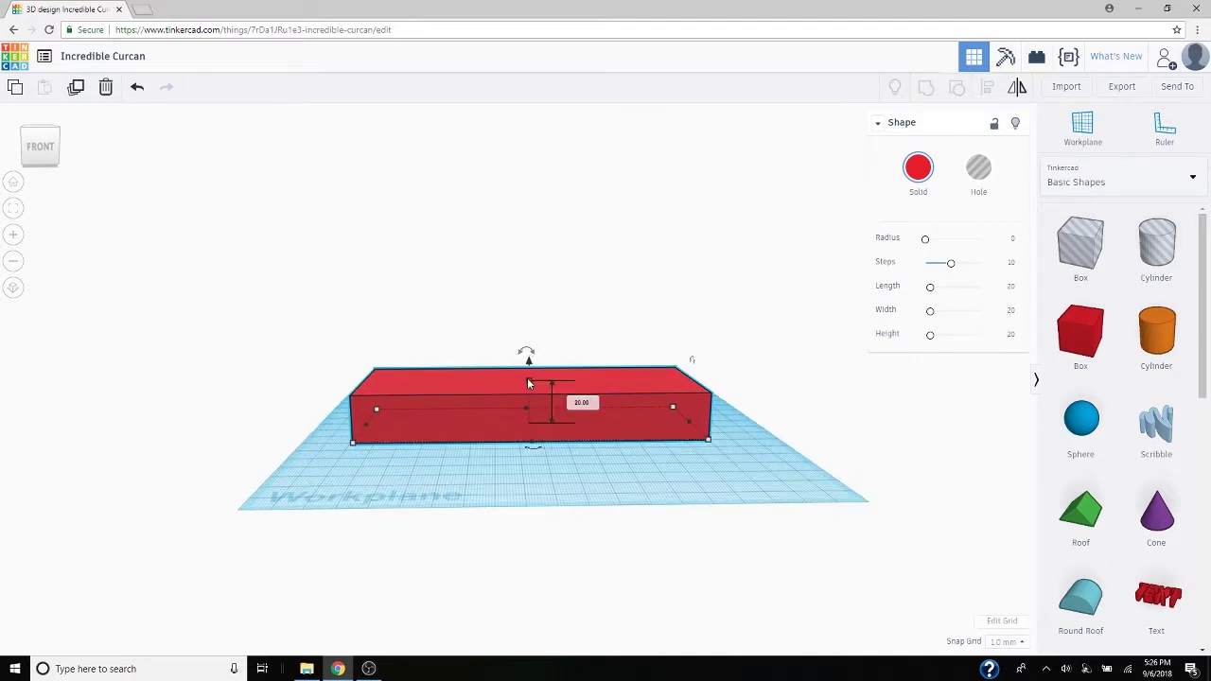
{"action": "left_click_drag", "start_coordinate": [528, 382], "coordinate": [557, 414]}
{"action": "right_click_drag", "start_coordinate": [649, 354], "coordinate": [658, 413]}
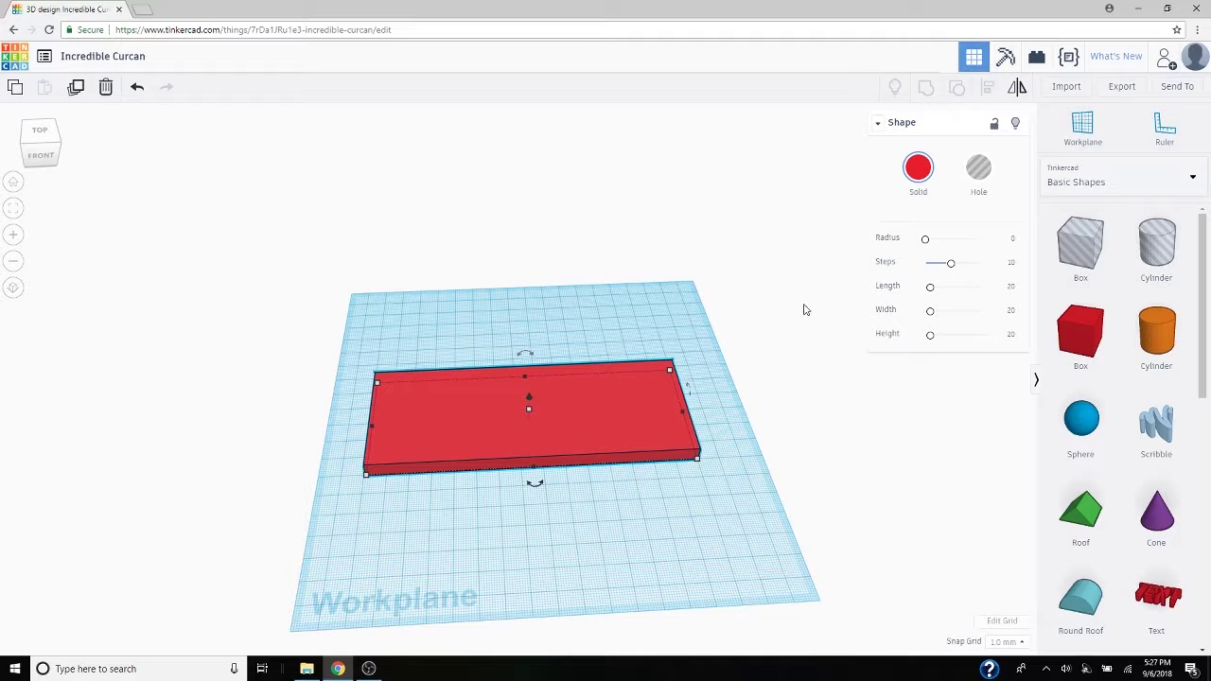
- Check the available snap grid increments, keep 1.0 mm, and reselect the red slab
{"action": "left_click", "coordinate": [1014, 643]}
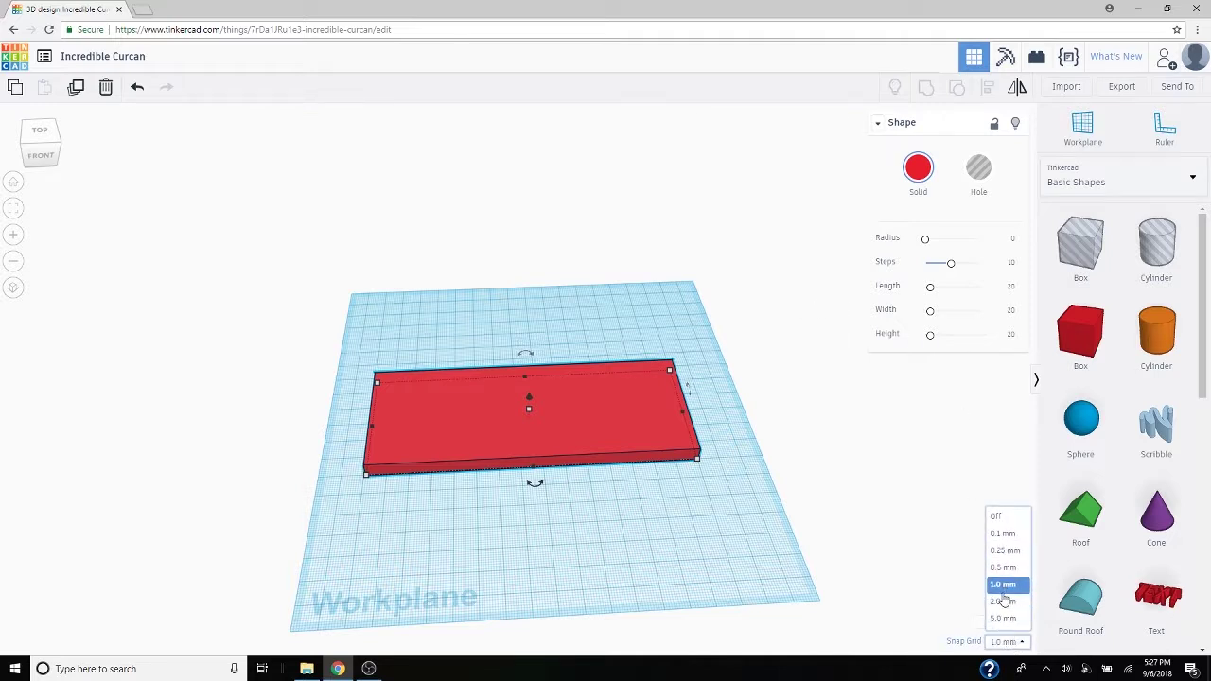
{"action": "left_click", "coordinate": [924, 481]}
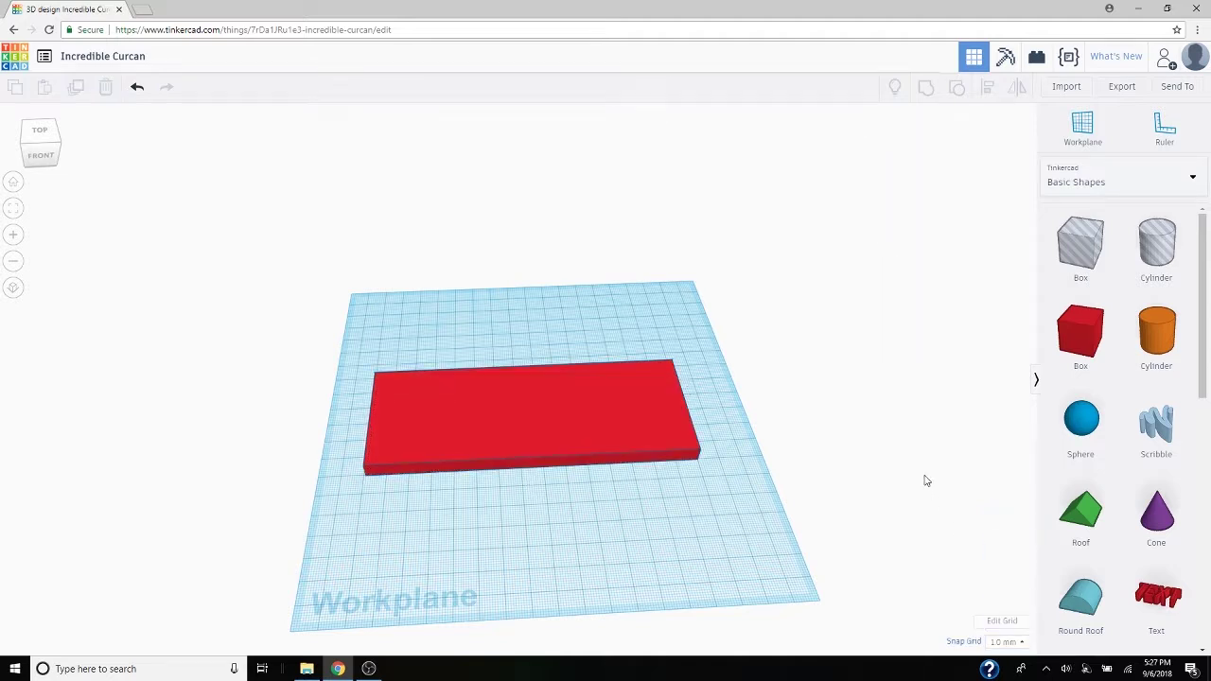
{"action": "left_click", "coordinate": [634, 395]}
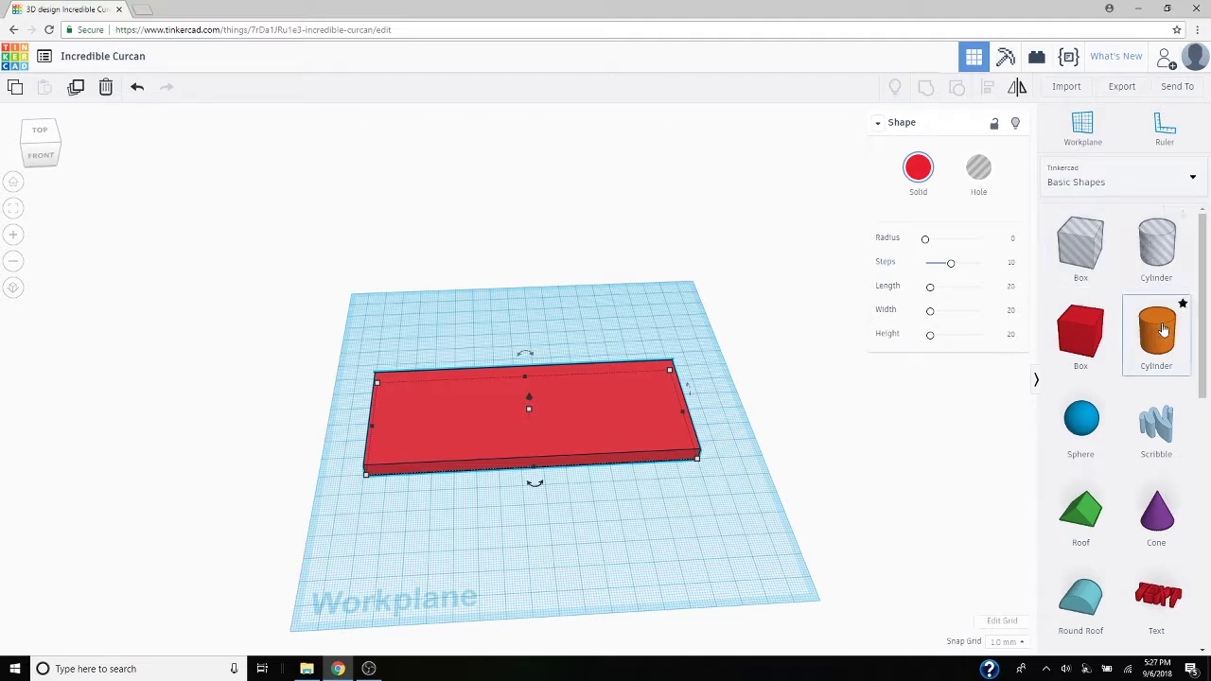
- Place a box hole through the red slab near its back right corner and group both shapes to cut a square opening
{"action": "left_click", "coordinate": [1071, 348]}
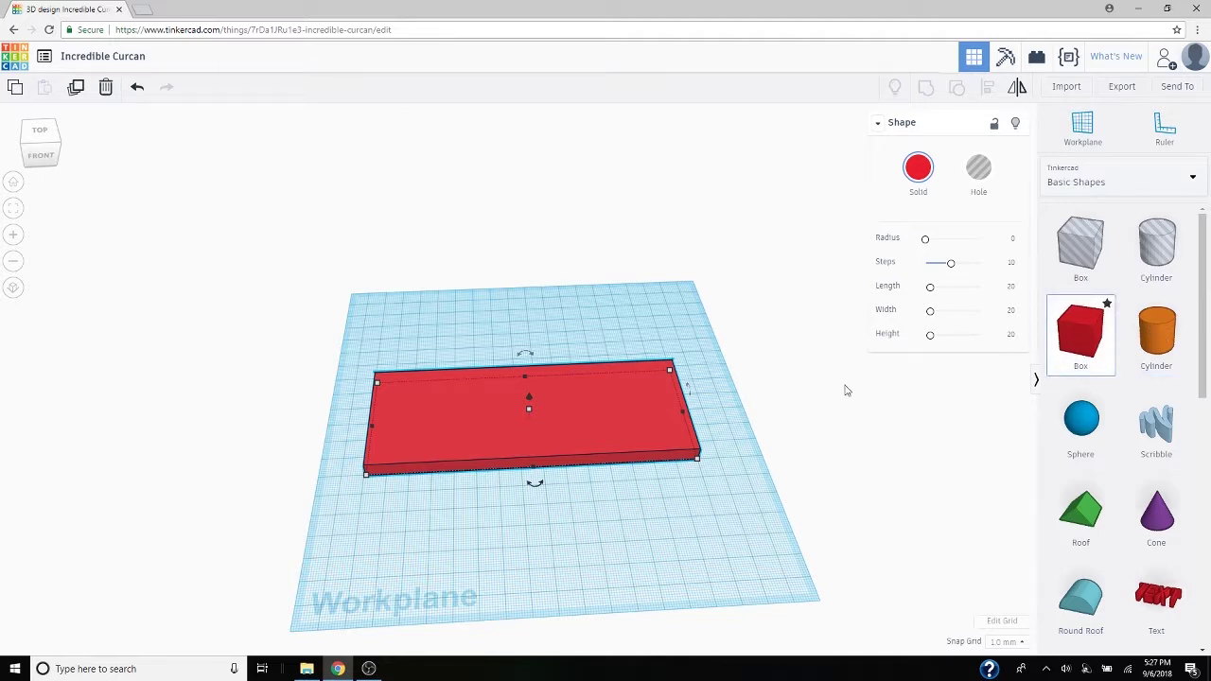
{"action": "left_click", "coordinate": [639, 402]}
{"action": "left_click_drag", "start_coordinate": [745, 293], "coordinate": [587, 511]}
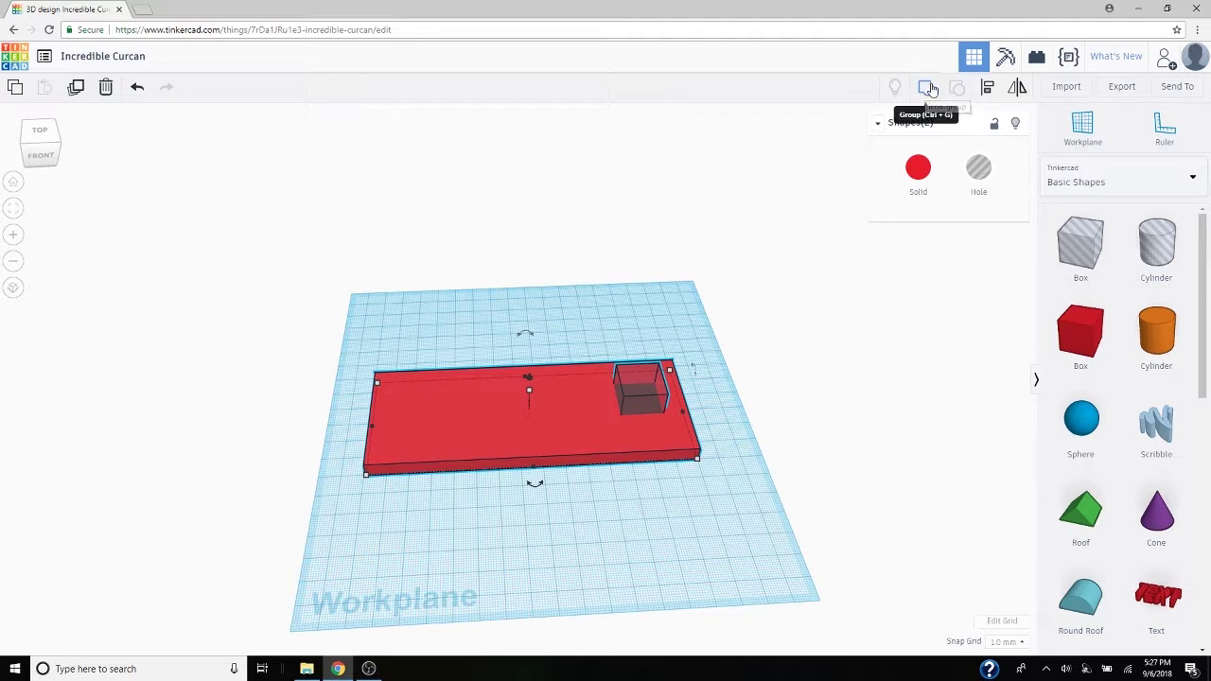
{"action": "left_click", "coordinate": [928, 88]}
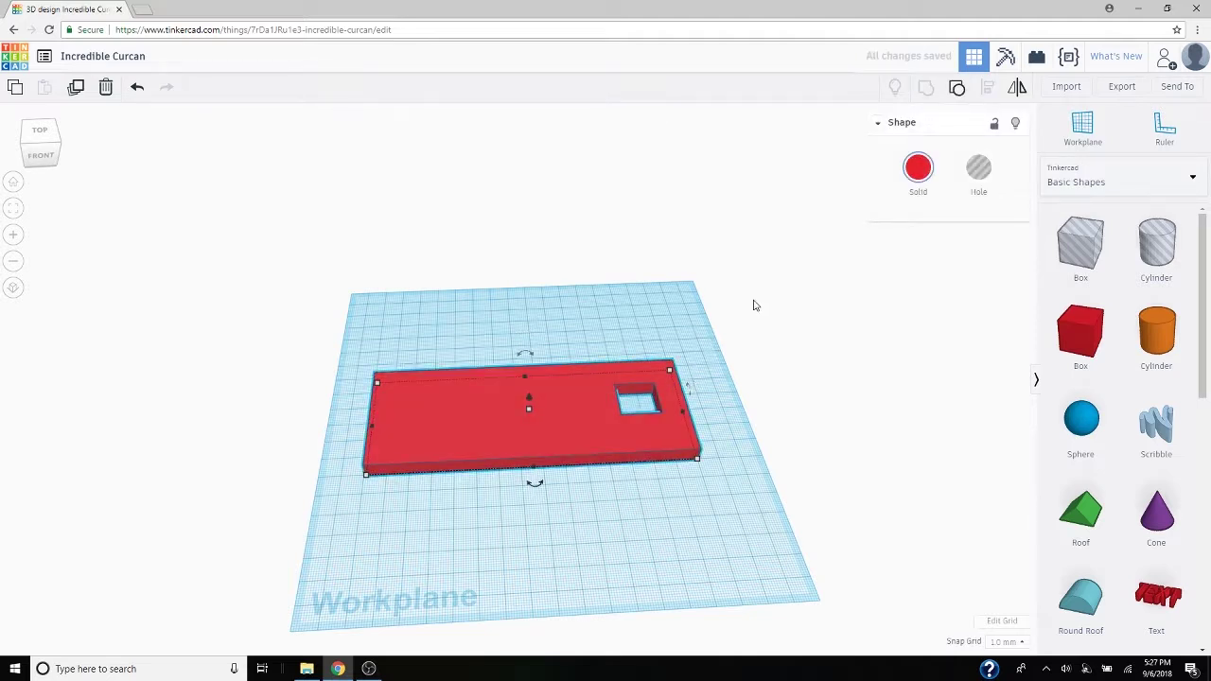
- Undo the grouping and delete the box hole from the slab
{"action": "key", "text": "ctrl+z"}
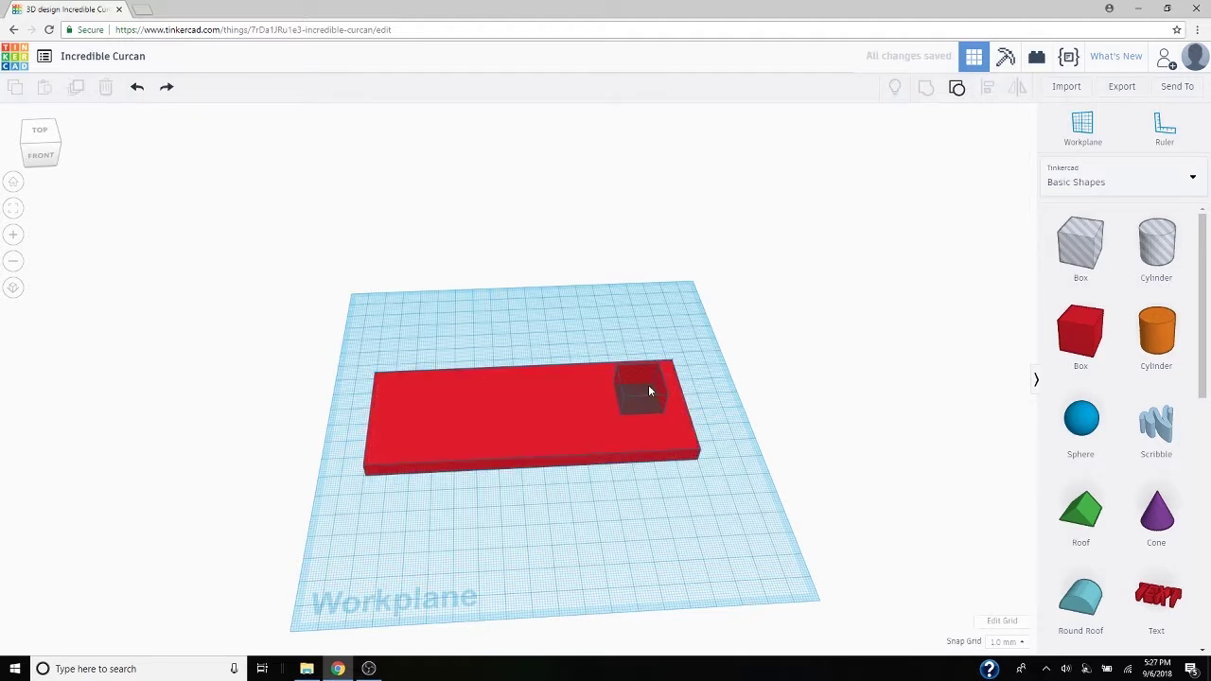
{"action": "left_click", "coordinate": [649, 390]}
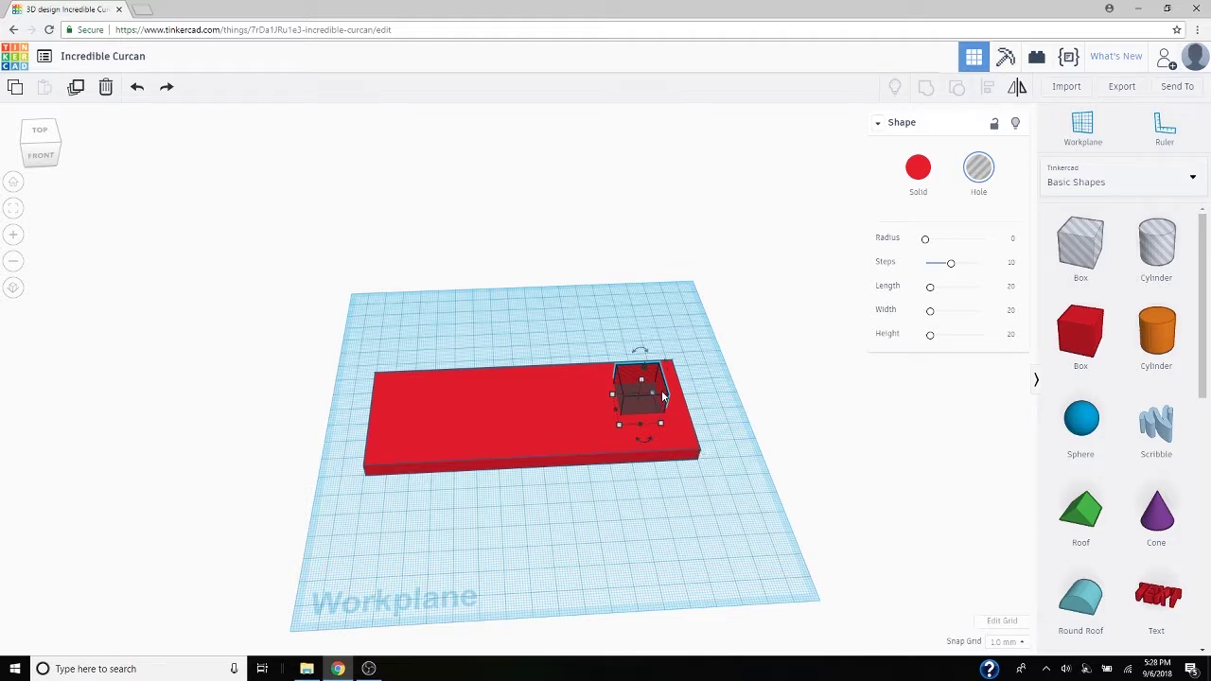
{"action": "key", "text": "Delete"}
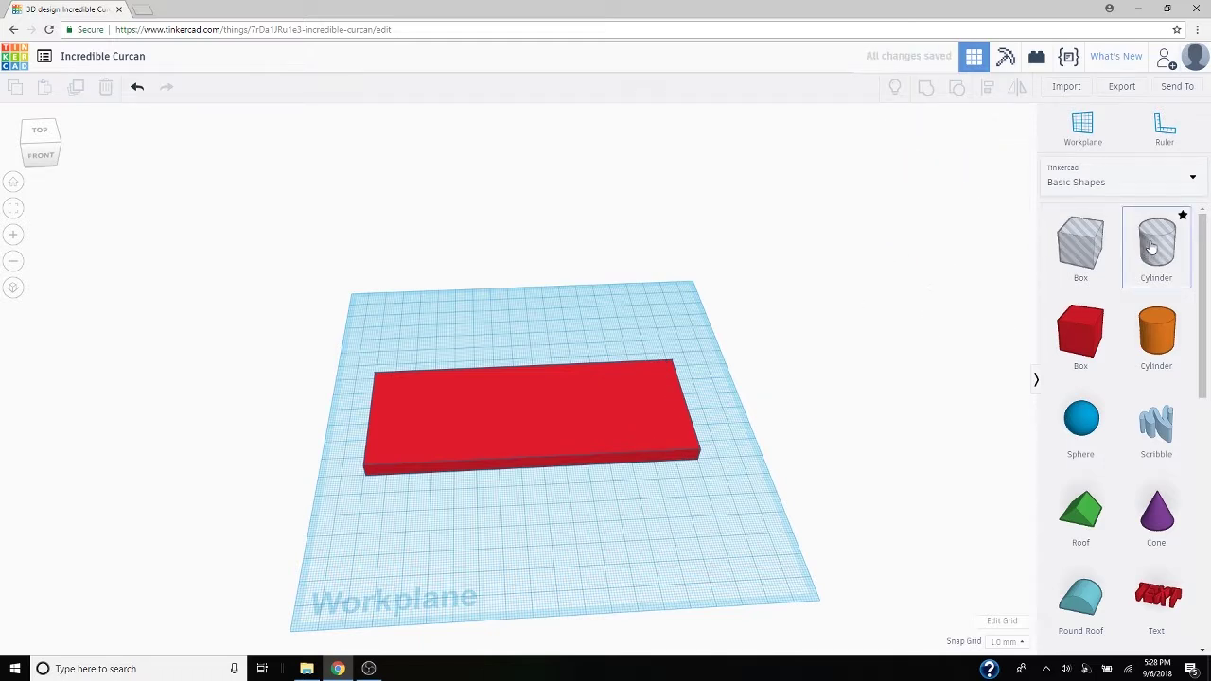
- Place a cylinder hole on the slab near its right end and nudge it slightly inward from the edges
{"action": "left_click_drag", "start_coordinate": [1147, 246], "coordinate": [654, 408]}
{"action": "right_click_drag", "start_coordinate": [700, 395], "coordinate": [642, 543]}
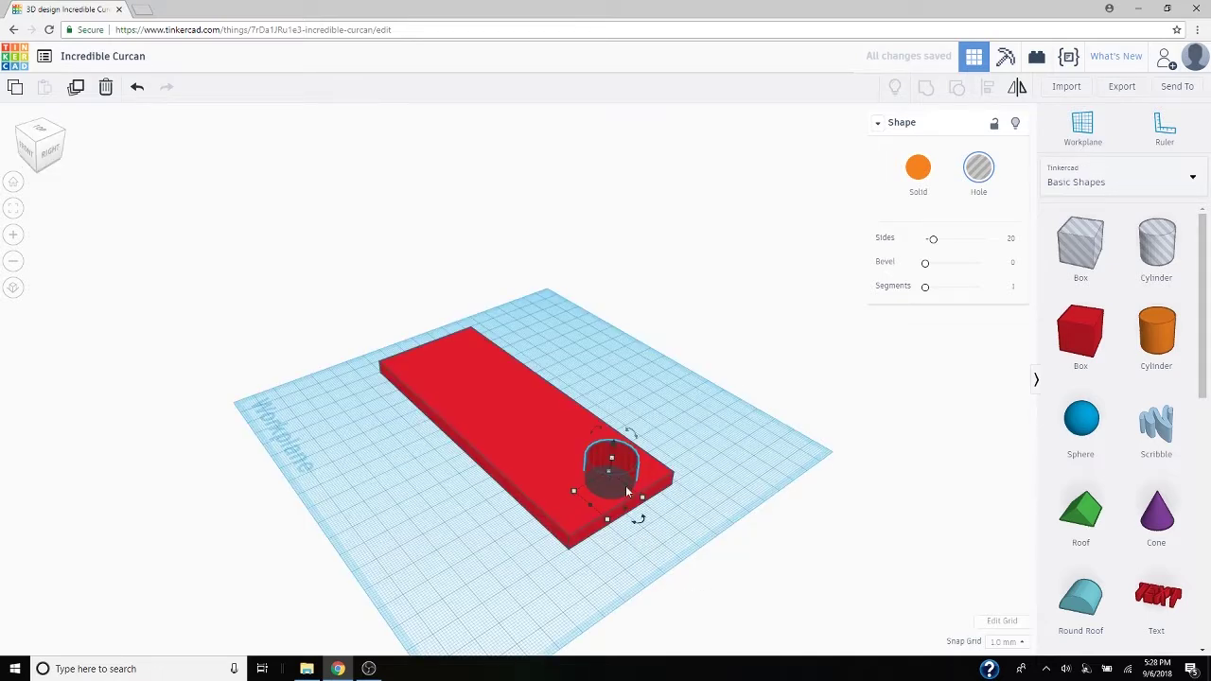
{"action": "left_click_drag", "start_coordinate": [626, 491], "coordinate": [616, 487]}
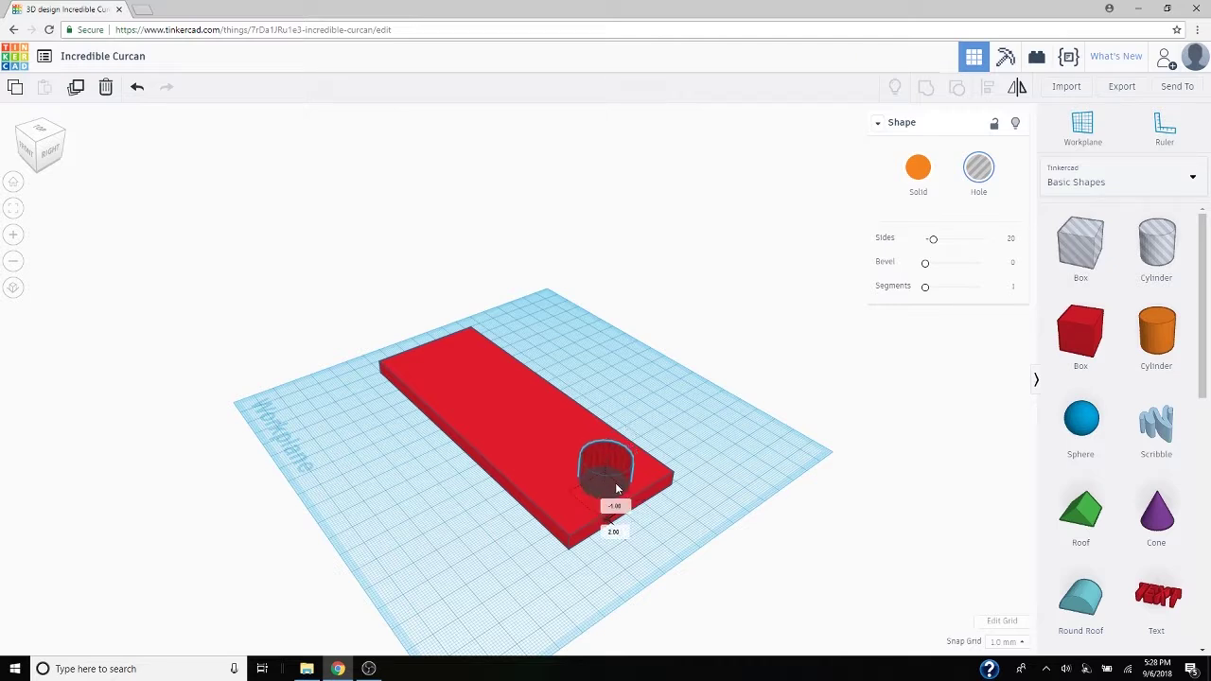
{"action": "left_click_drag", "start_coordinate": [616, 487], "coordinate": [615, 487]}
{"action": "right_click_drag", "start_coordinate": [616, 487], "coordinate": [820, 483]}
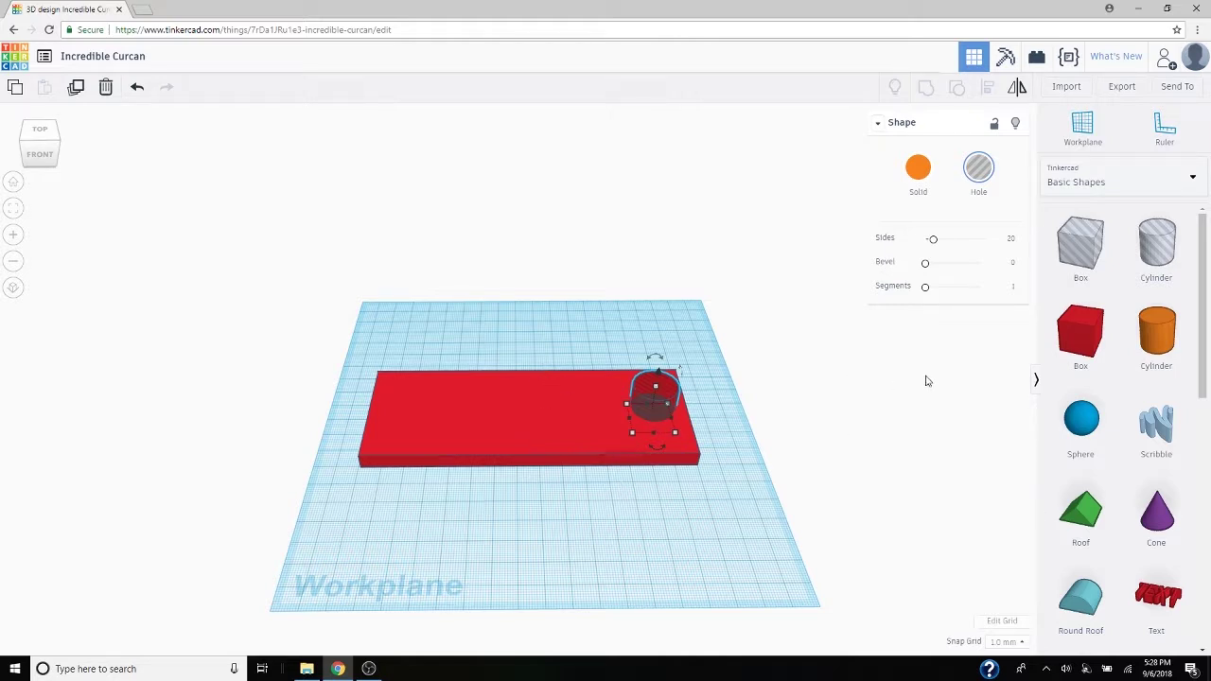
- Lower the cylinder hole by 6 mm so that it passes completely through the slab
{"action": "right_click_drag", "start_coordinate": [739, 430], "coordinate": [740, 382]}
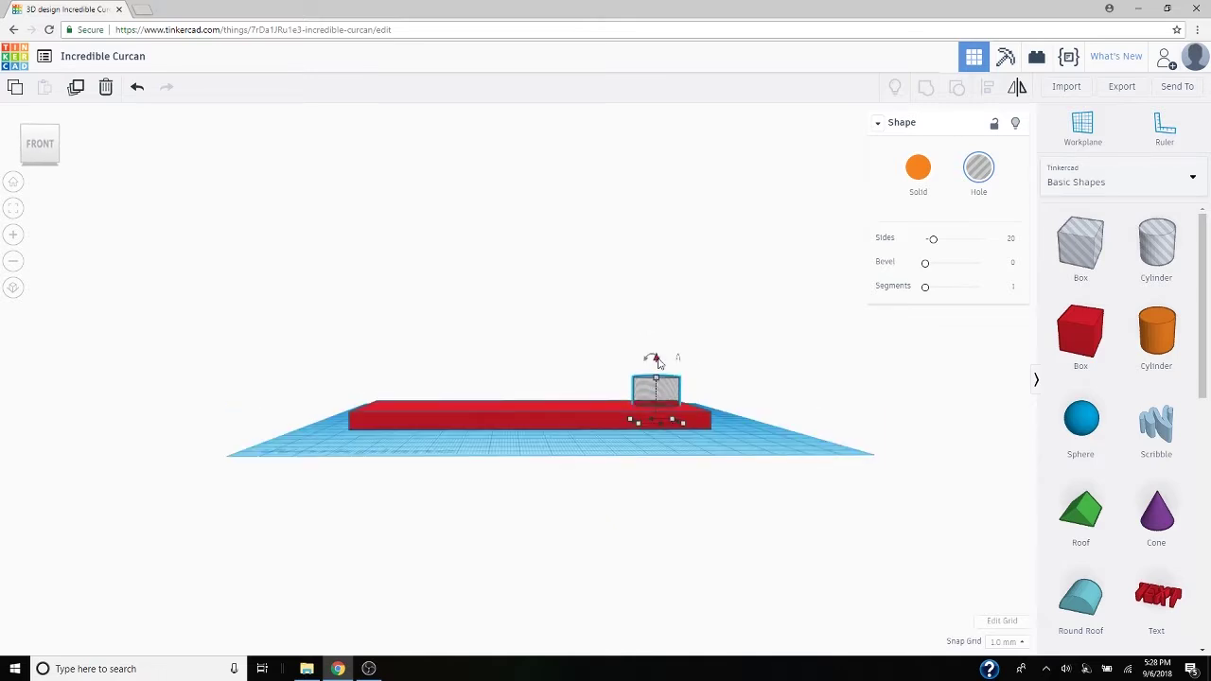
{"action": "mouse_move", "coordinate": [659, 362]}
{"action": "left_mouse_down"}
{"action": "mouse_move", "coordinate": [660, 412]}
{"action": "mouse_move", "coordinate": [666, 377]}
{"action": "left_mouse_up"}
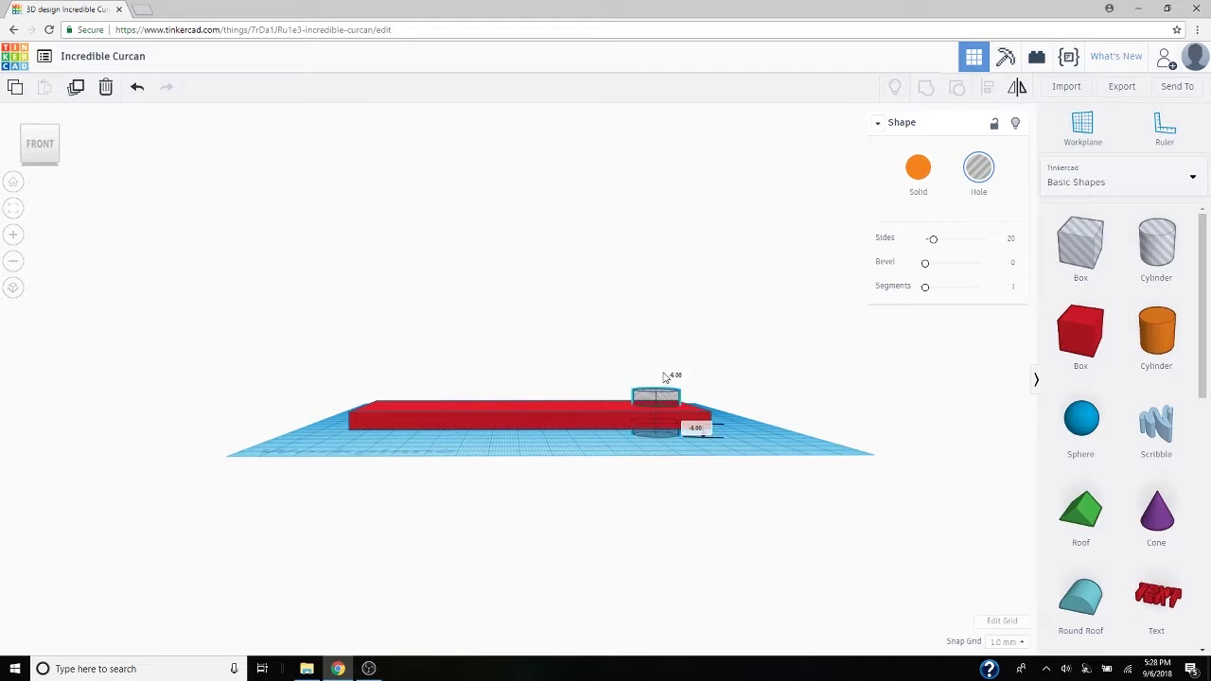
{"action": "right_click_drag", "start_coordinate": [666, 376], "coordinate": [751, 378]}
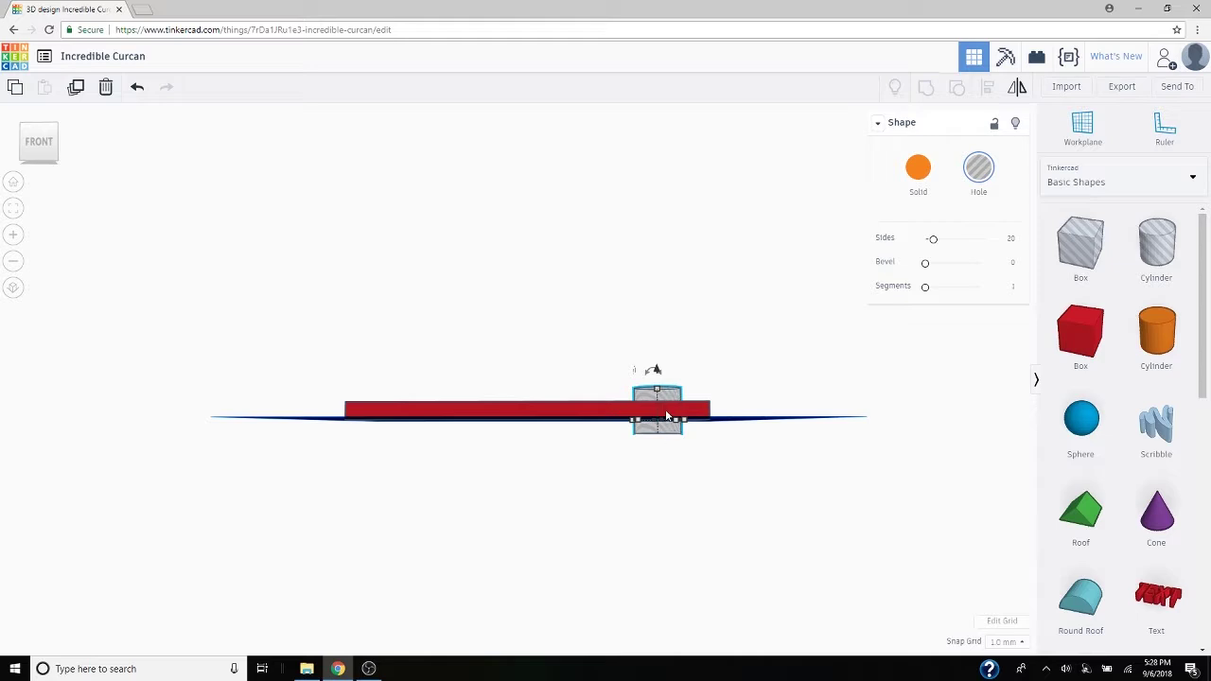
- Group the cylinder hole with the slab to cut a round opening through its right end
{"action": "right_click_drag", "start_coordinate": [725, 348], "coordinate": [756, 432]}
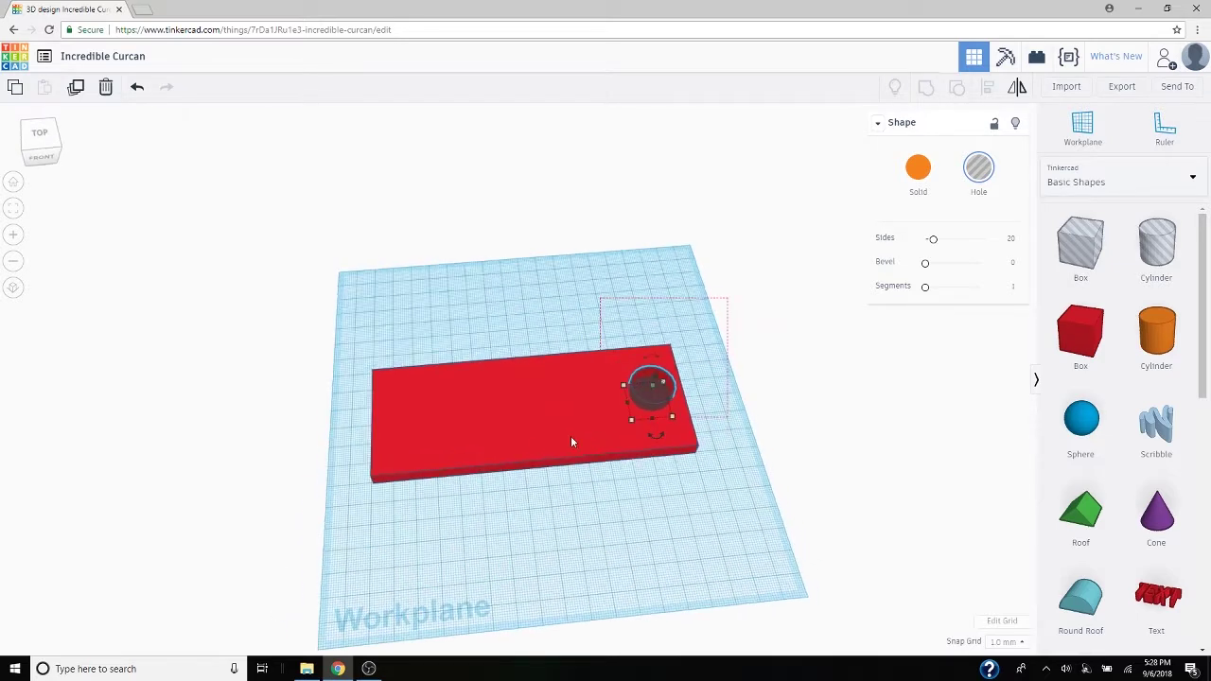
{"action": "left_click_drag", "start_coordinate": [571, 438], "coordinate": [392, 509]}
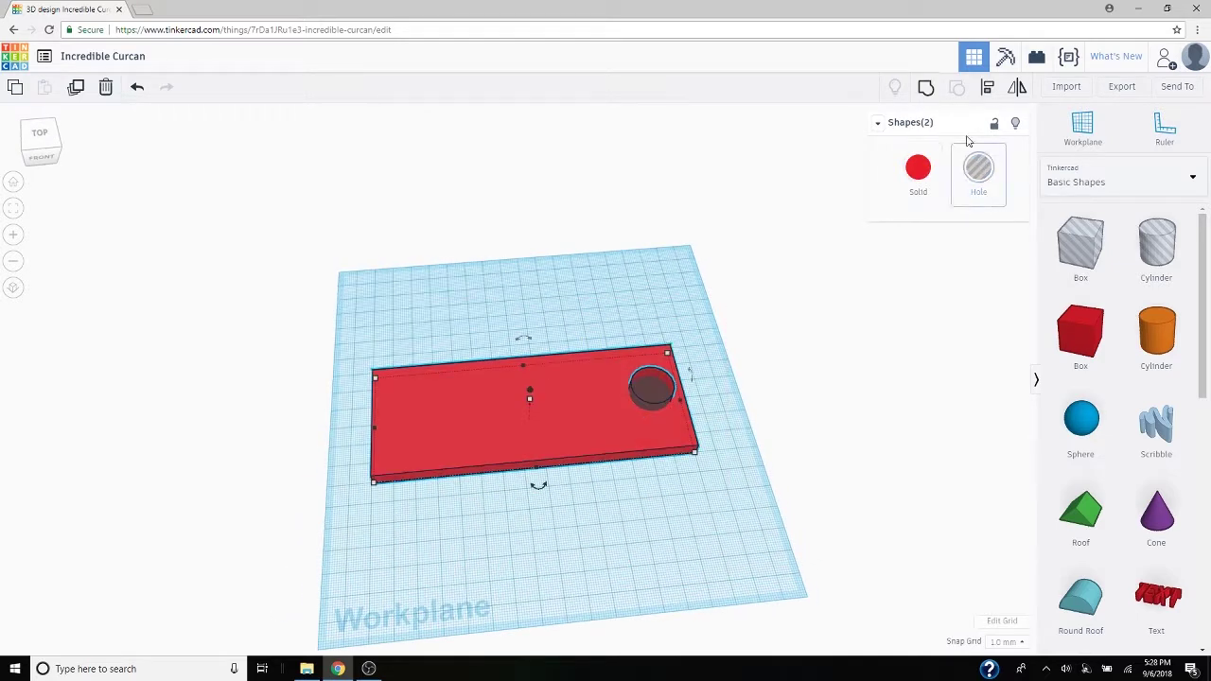
{"action": "left_click", "coordinate": [927, 90]}
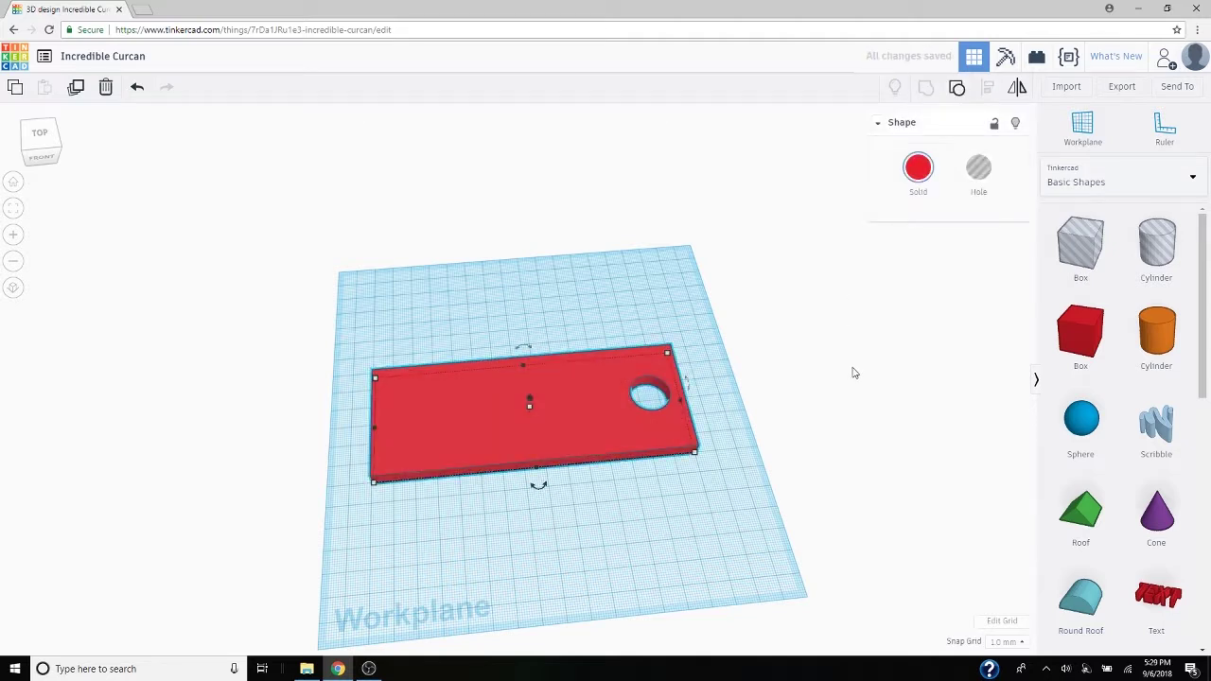
{"action": "right_click_drag", "start_coordinate": [852, 372], "coordinate": [832, 388]}
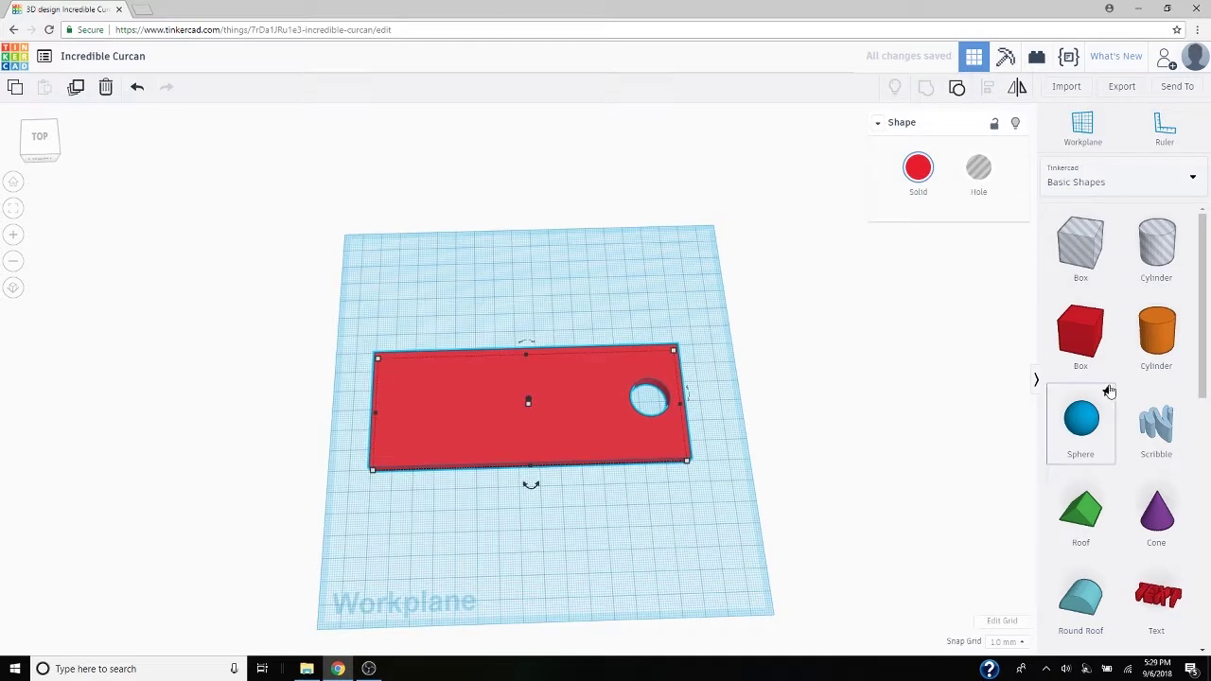
- Place a Text shape from Basic Shapes on the slab, beside the round opening
{"action": "scroll", "coordinate": [1116, 380], "scroll_direction": "down", "scroll_amount": 4}
{"action": "scroll", "coordinate": [1116, 380], "scroll_direction": "up", "scroll_amount": 2}
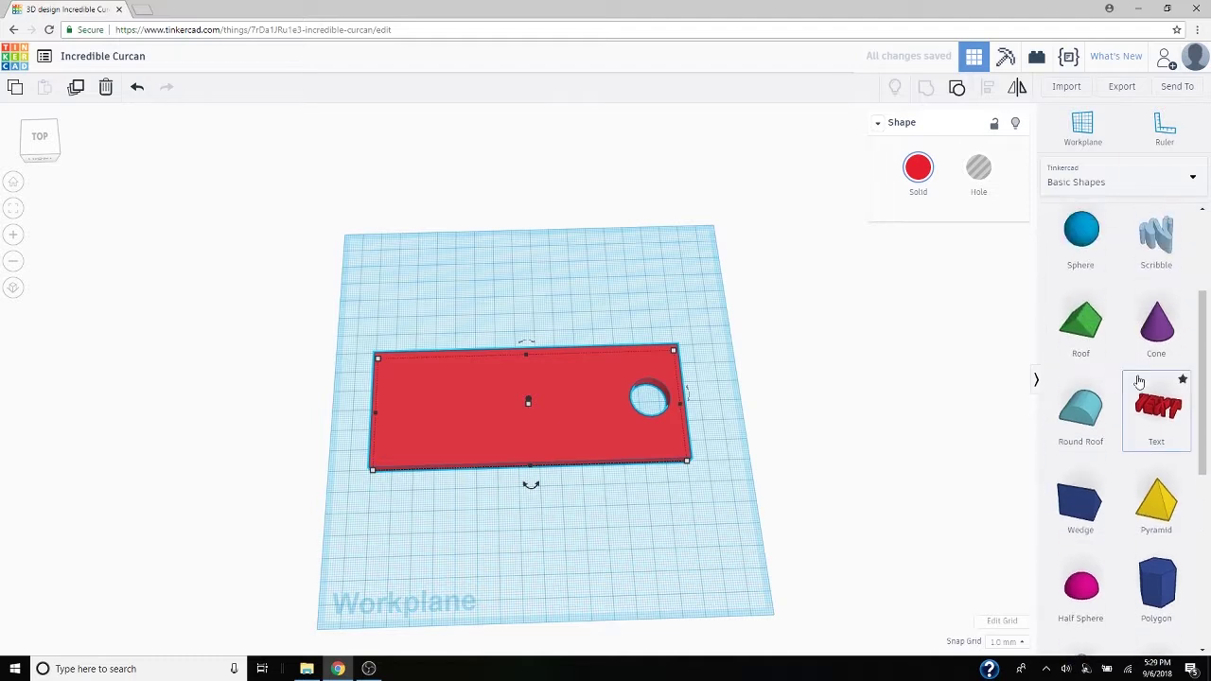
{"action": "left_click", "coordinate": [1156, 406]}
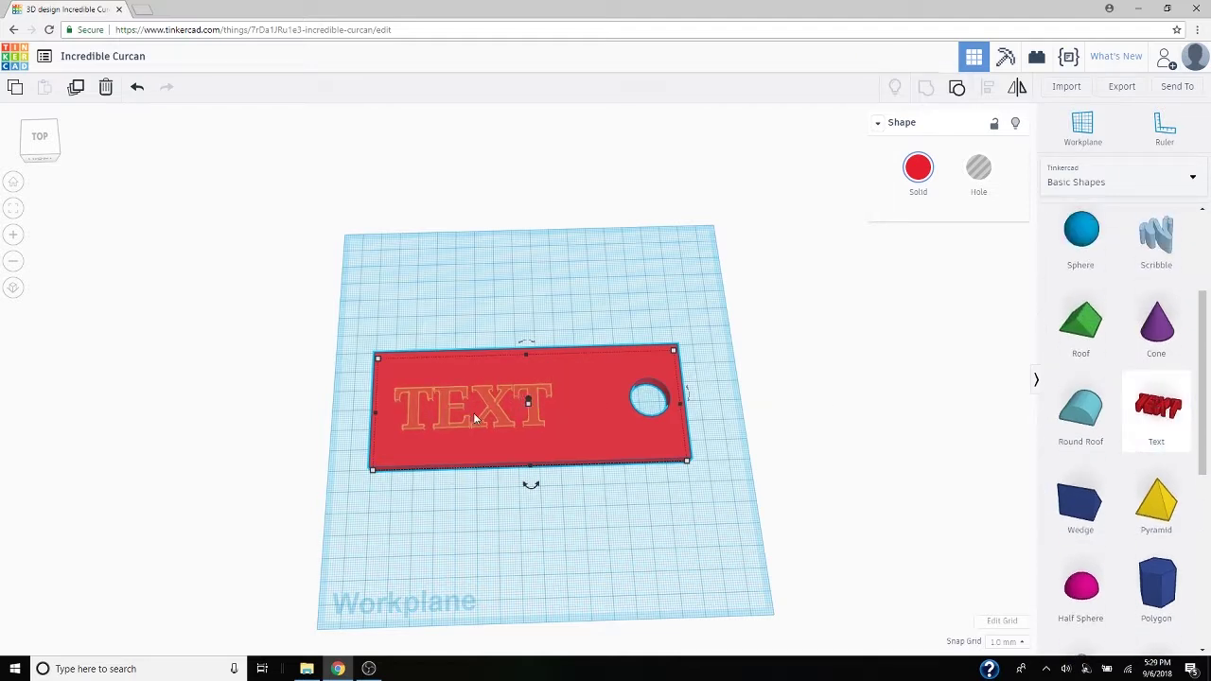
{"action": "left_click", "coordinate": [473, 413]}
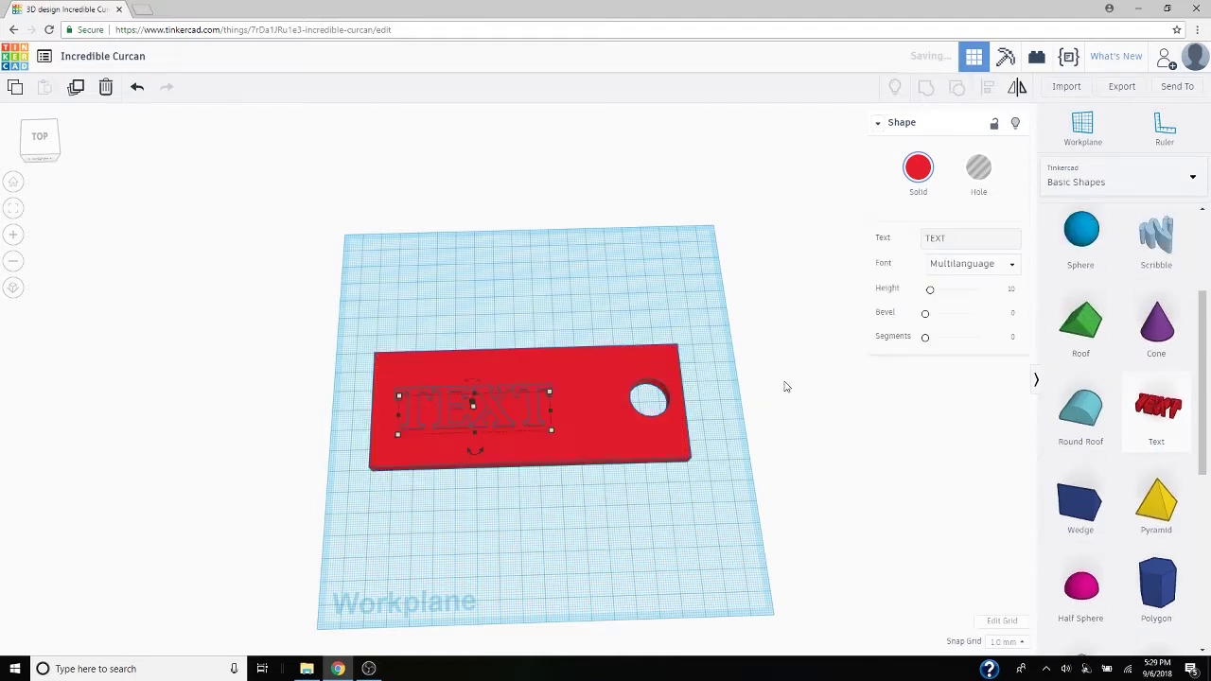
- Change the wording of the text shape to BGCDT
{"action": "left_click", "coordinate": [965, 239]}
{"action": "key", "text": "BackSpace"}
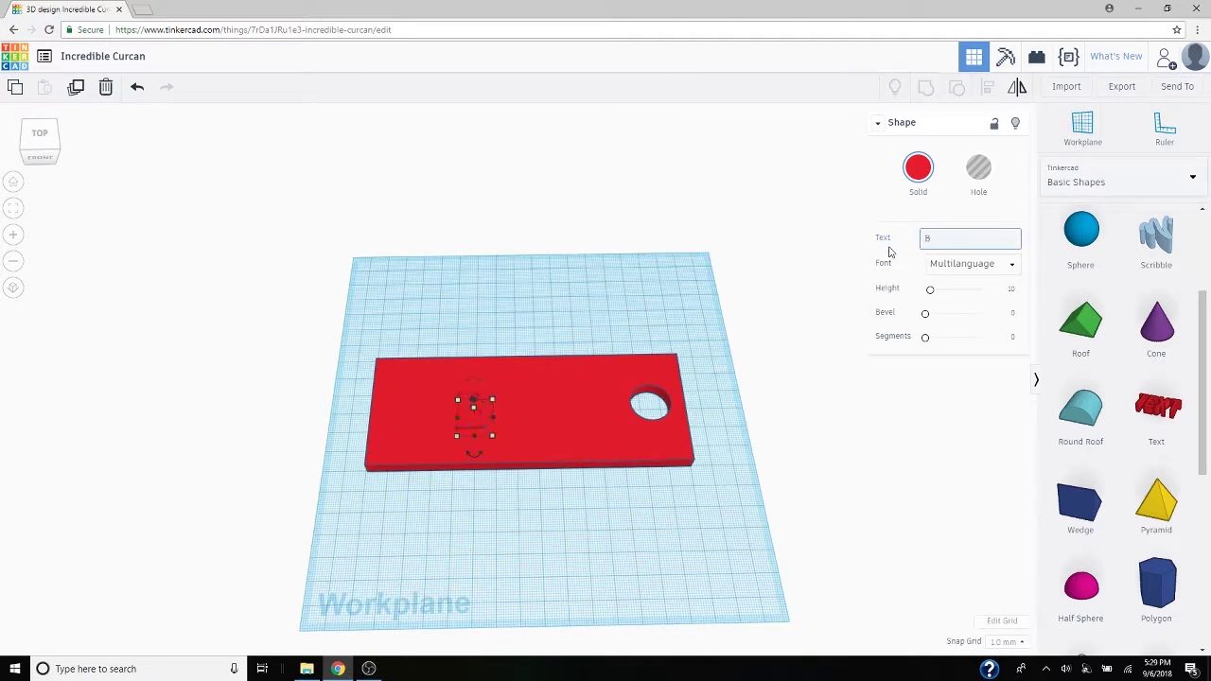
{"action": "type", "text": "BGCDT"}
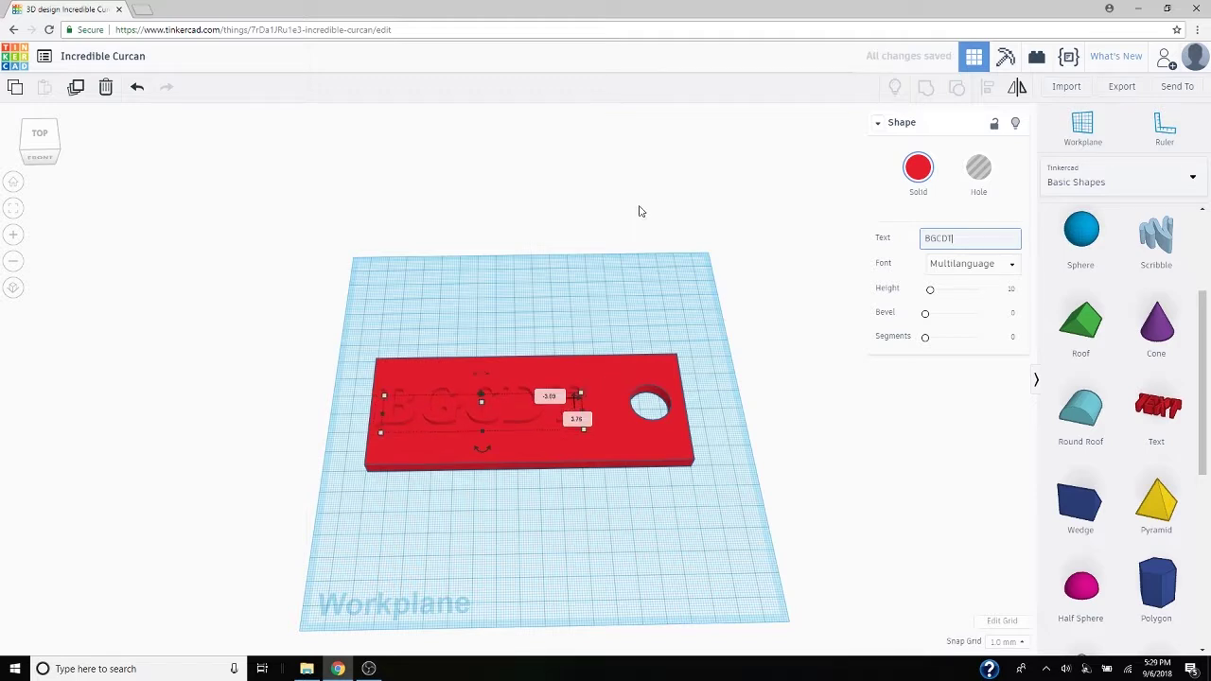
- Check how the BGCDT lettering stands out from the slab and group the lettering and slab into one shape
{"action": "right_click_drag", "start_coordinate": [639, 286], "coordinate": [649, 290]}
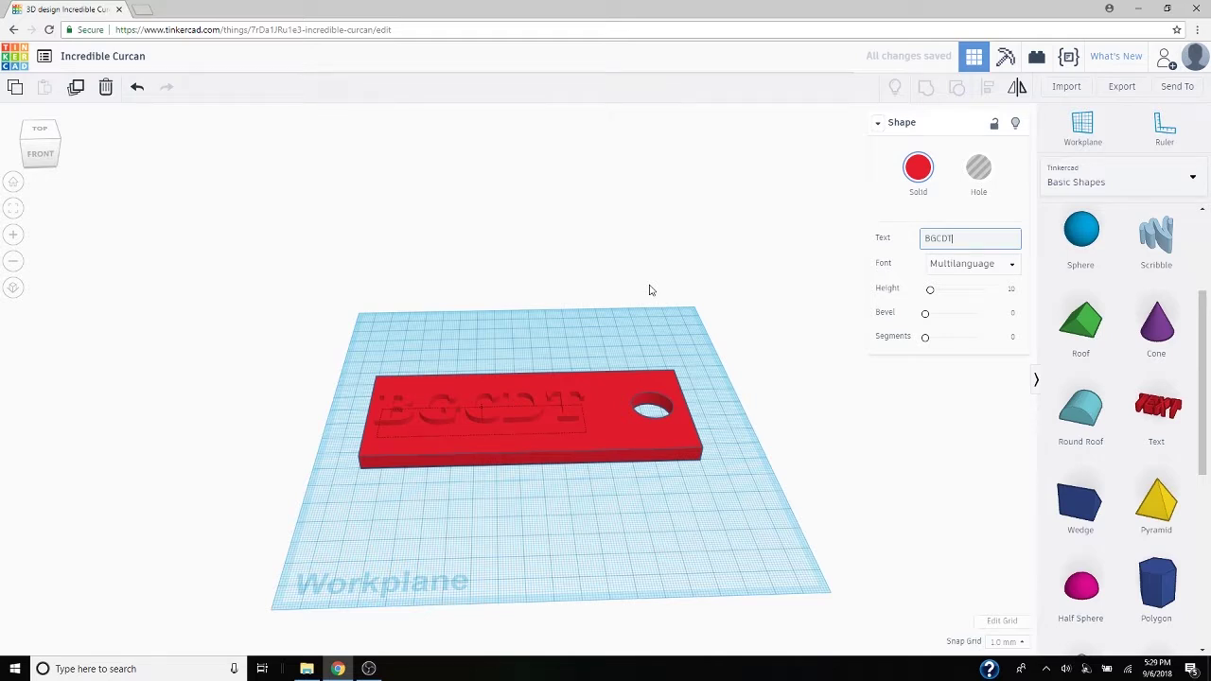
{"action": "right_click_drag", "start_coordinate": [649, 289], "coordinate": [637, 204]}
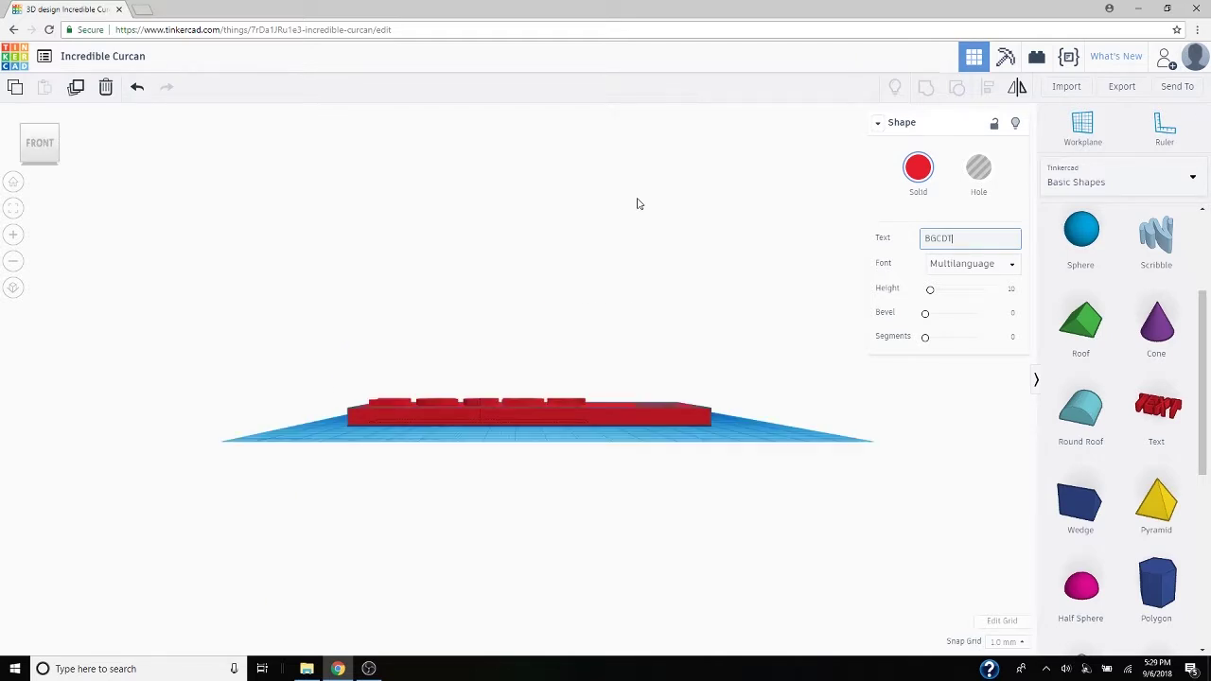
{"action": "right_click_drag", "start_coordinate": [637, 204], "coordinate": [681, 281]}
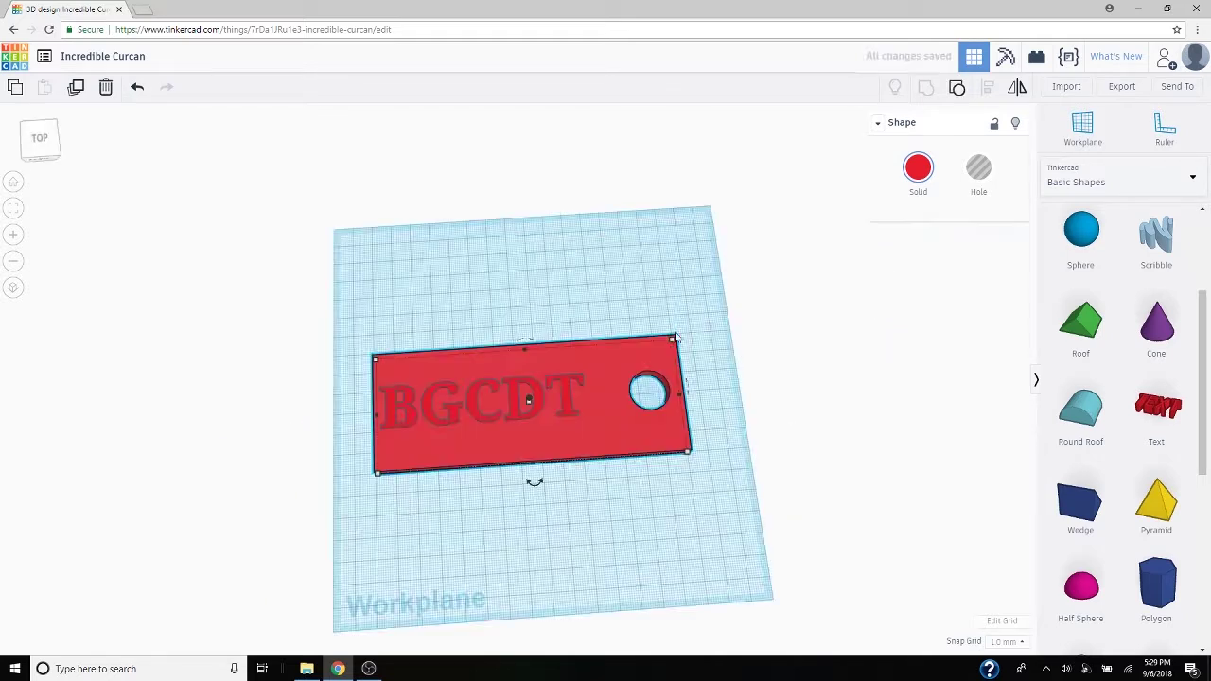
{"action": "left_click_drag", "start_coordinate": [678, 268], "coordinate": [401, 504]}
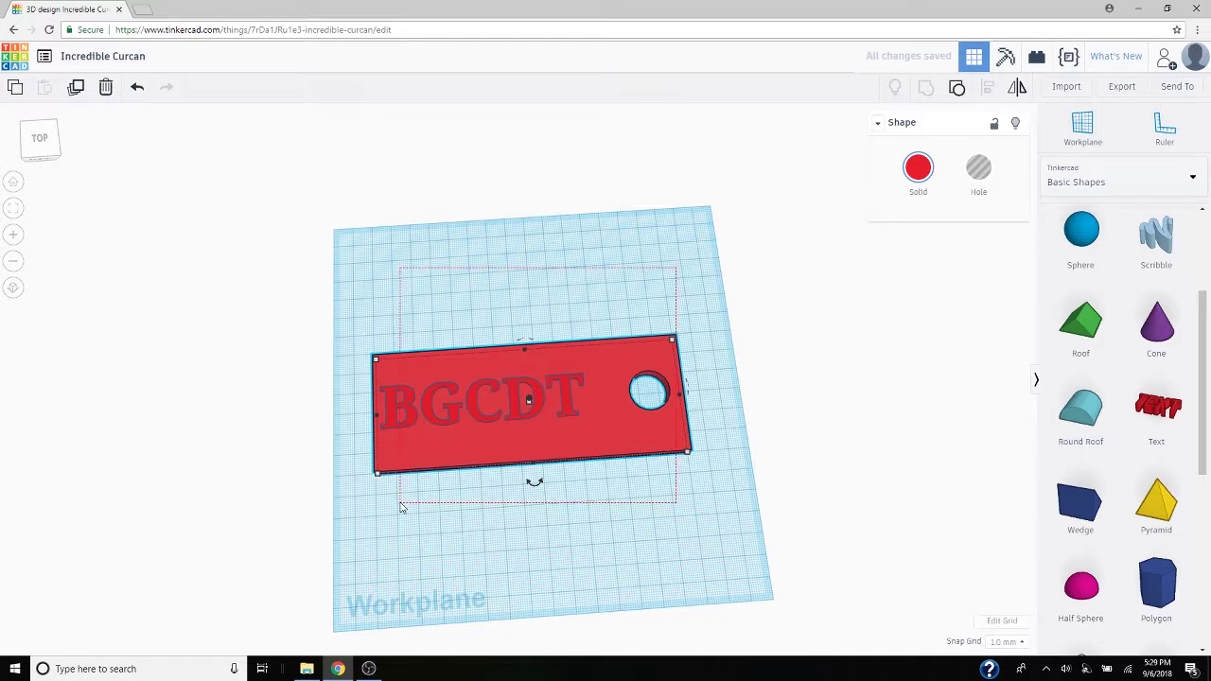
{"action": "left_click_drag", "start_coordinate": [400, 507], "coordinate": [407, 488]}
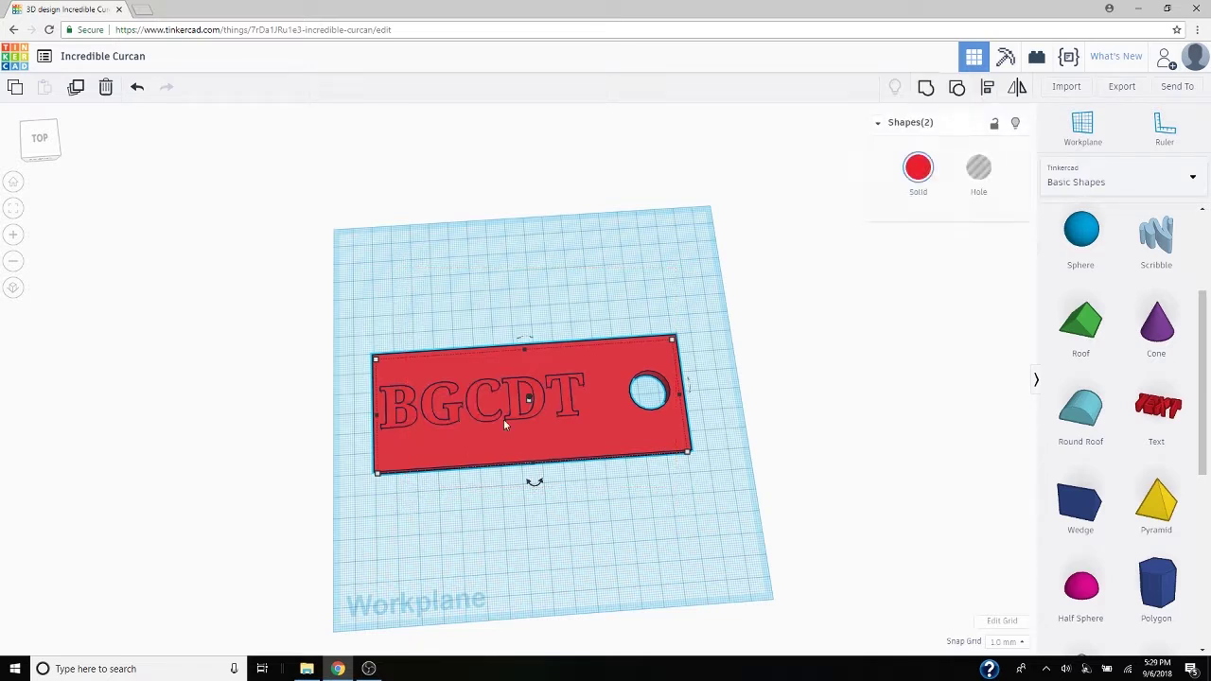
{"action": "left_click", "coordinate": [925, 88]}
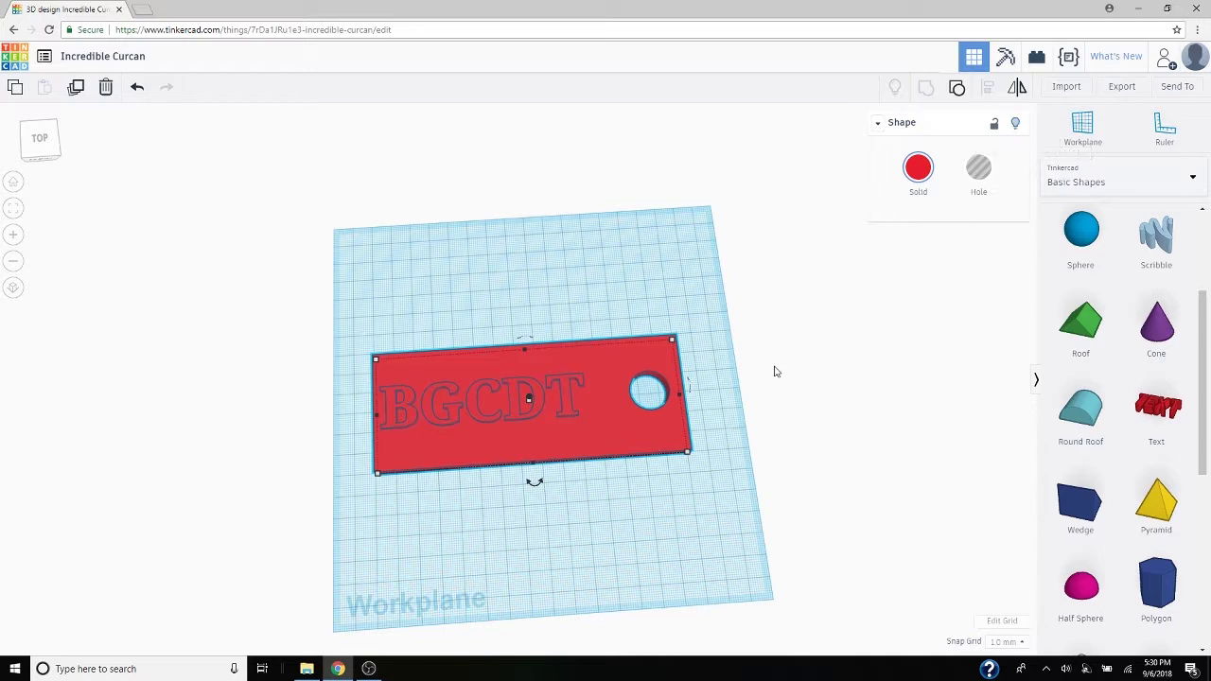
{"action": "right_click_drag", "start_coordinate": [773, 370], "coordinate": [784, 281]}
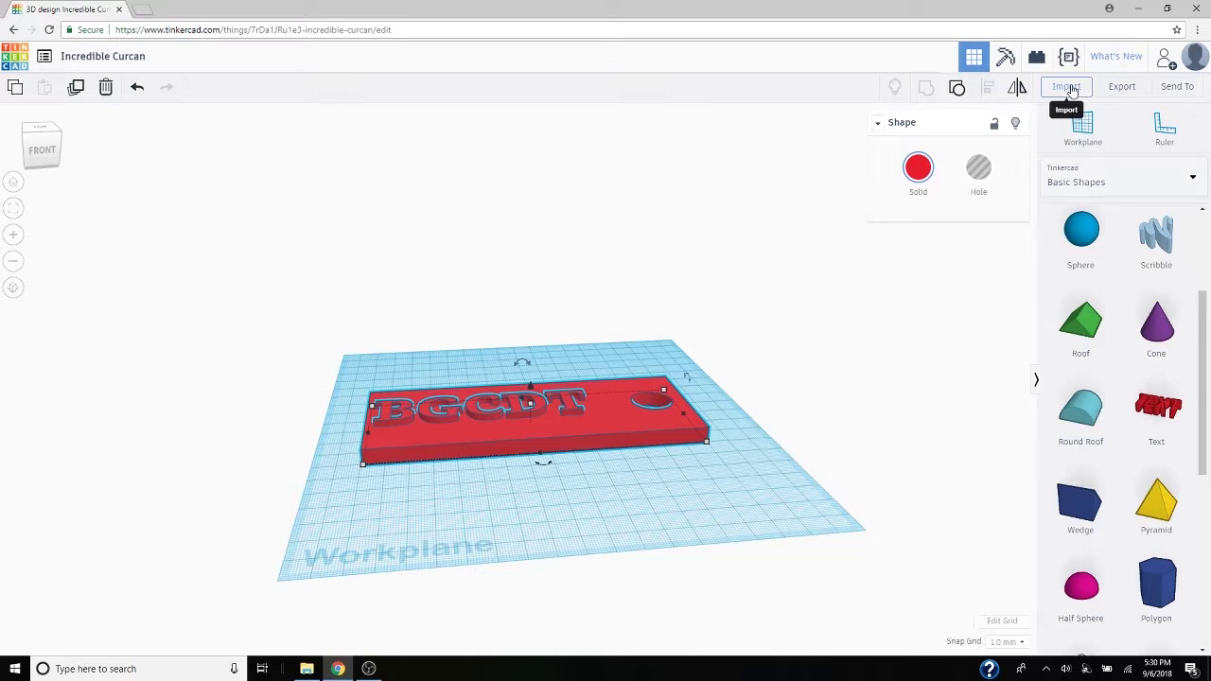
- Look at the shape import options, close them, and download the selected tag for 3D printing as an .STL file
{"action": "left_click", "coordinate": [1069, 87]}
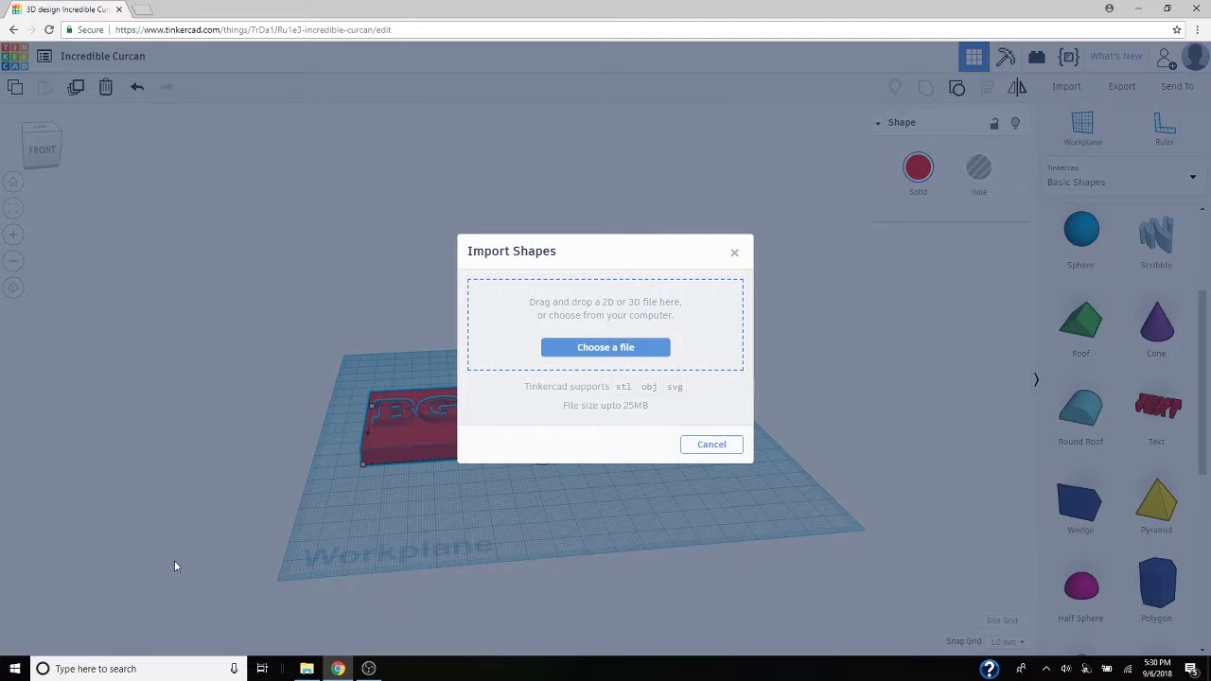
{"action": "left_click", "coordinate": [734, 253]}
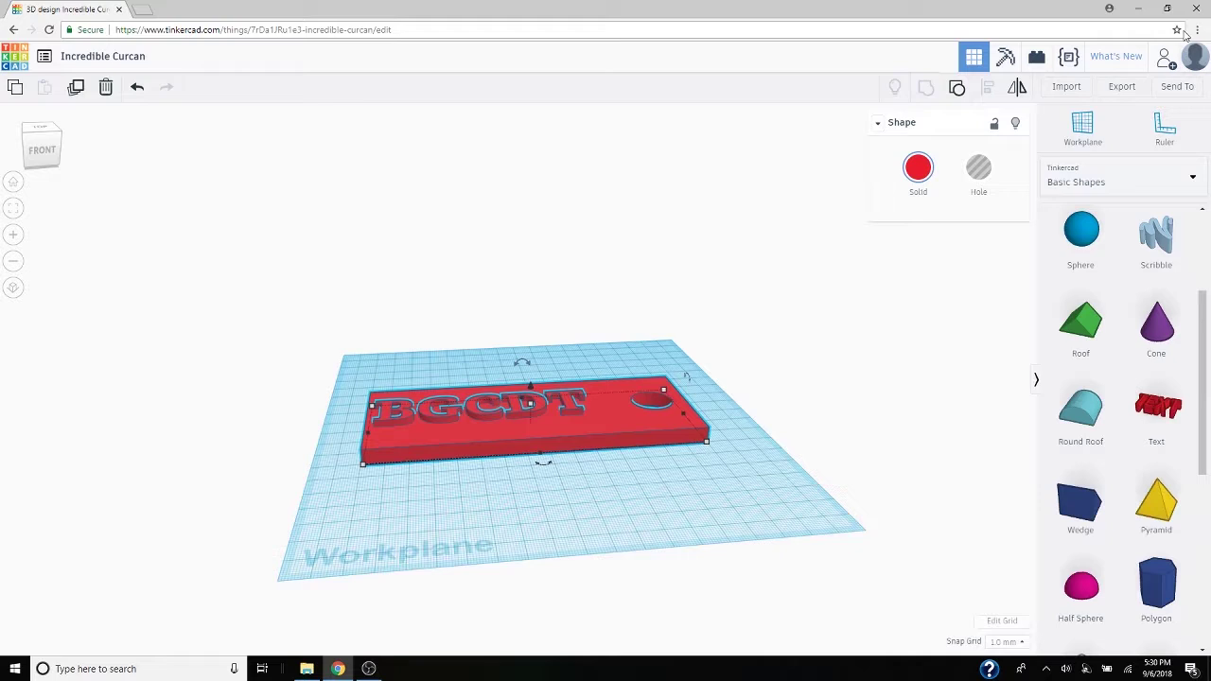
{"action": "left_click", "coordinate": [1122, 86]}
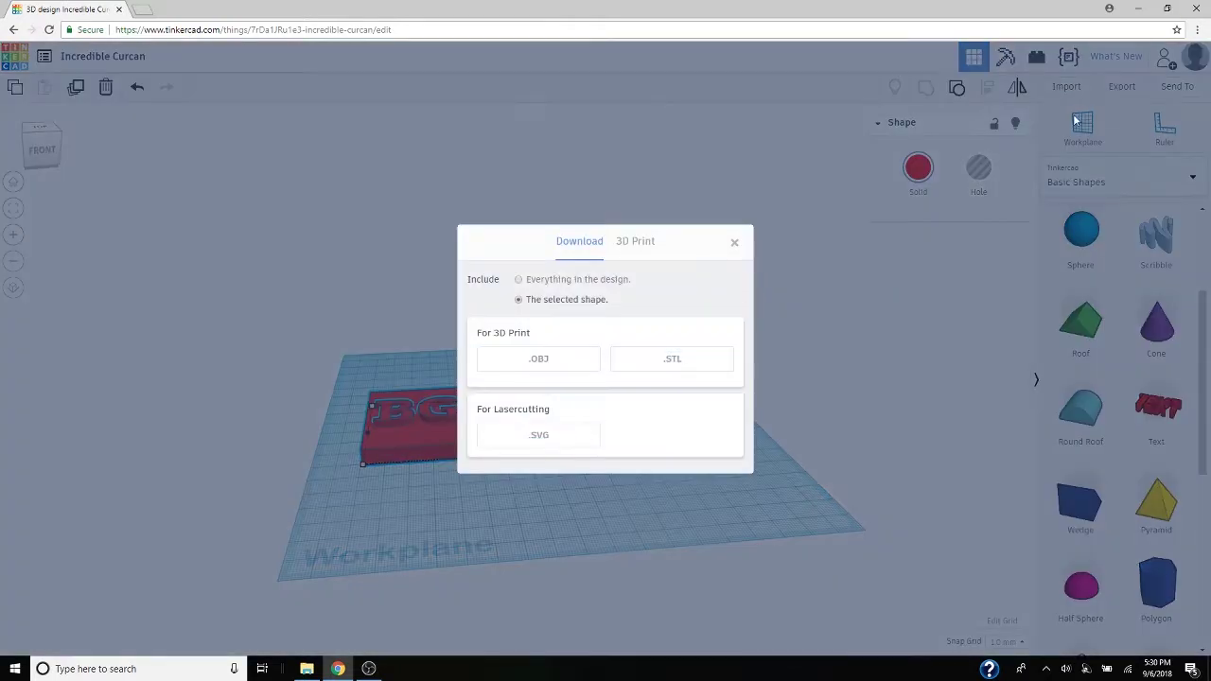
{"action": "left_click", "coordinate": [677, 362]}
{"action": "left_click", "coordinate": [698, 362]}
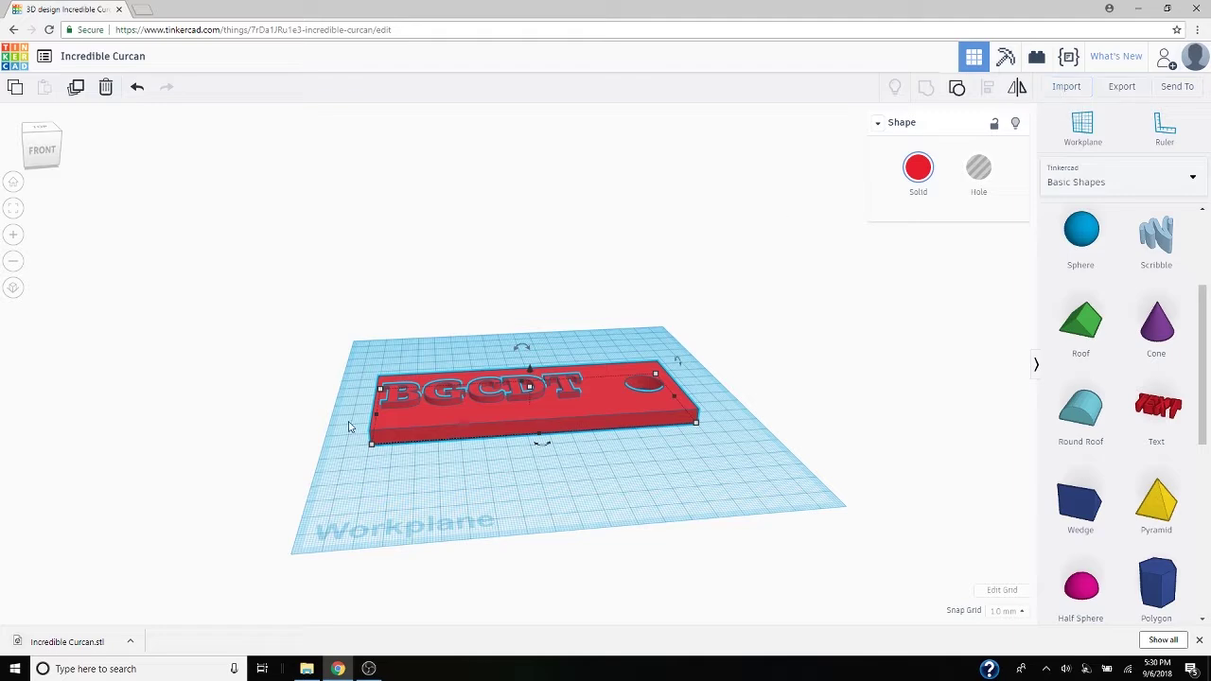
- Review how the downloaded STL could be imported, close the import options without importing, and view the finished tag from above
{"action": "left_click", "coordinate": [1066, 86]}
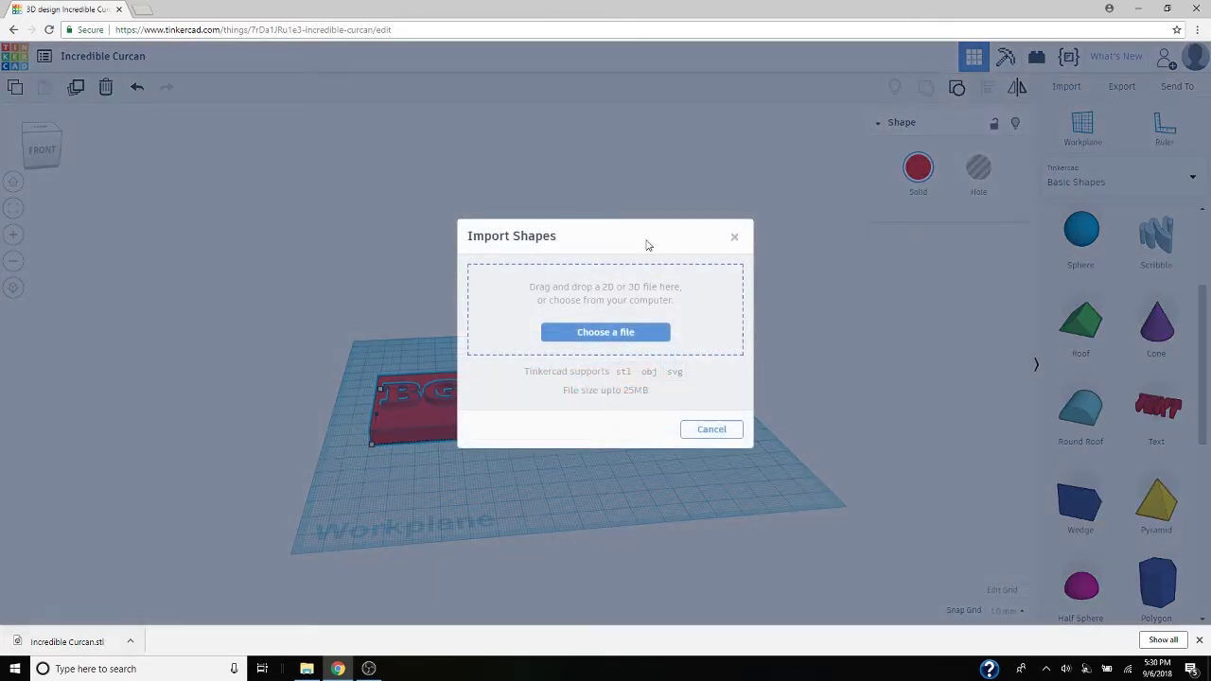
{"action": "mouse_move", "coordinate": [70, 640]}
{"action": "left_mouse_down"}
{"action": "mouse_move", "coordinate": [118, 620]}
{"action": "mouse_move", "coordinate": [89, 642]}
{"action": "left_mouse_up"}
{"action": "left_click", "coordinate": [734, 237]}
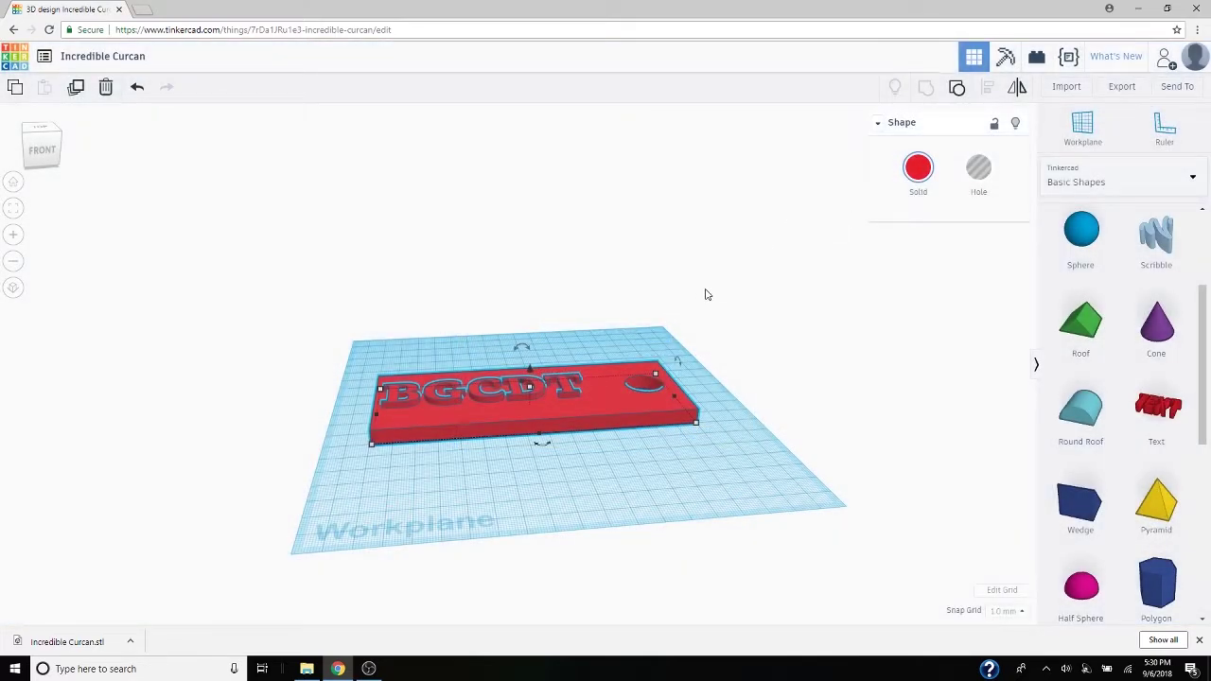
{"action": "right_click_drag", "start_coordinate": [744, 337], "coordinate": [746, 431]}
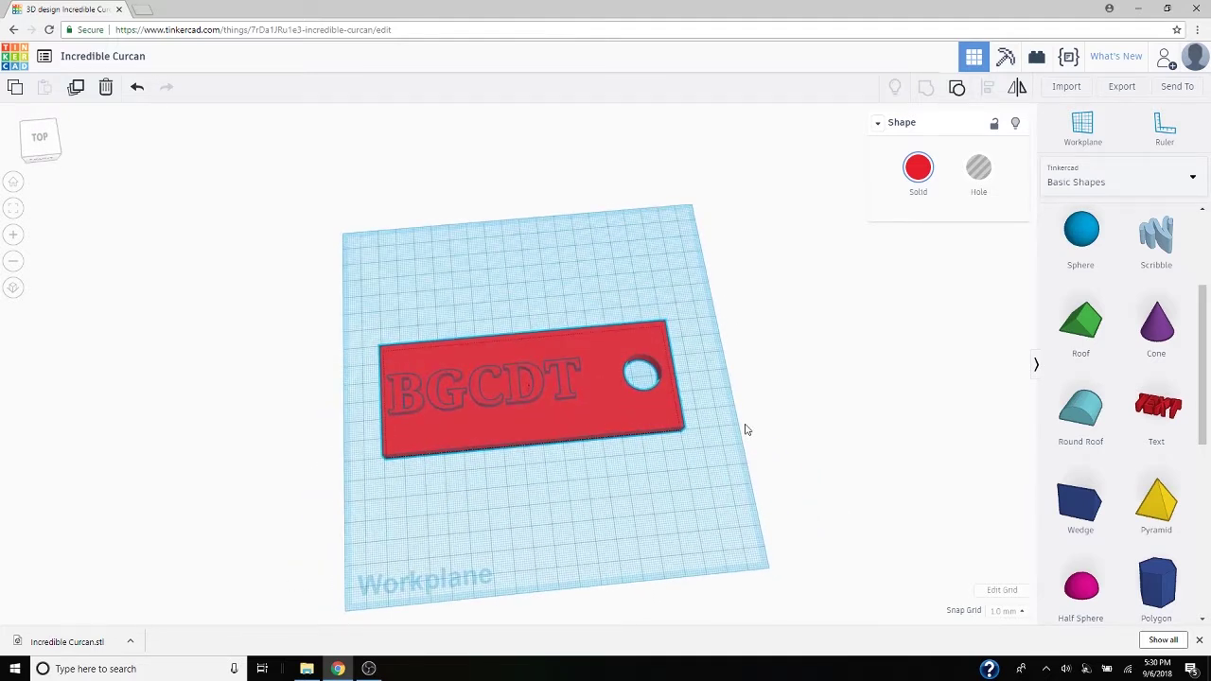
- Paste a copy of the BGCDT tag onto the workplane and delete that copy
{"action": "key", "text": "ctrl+c"}
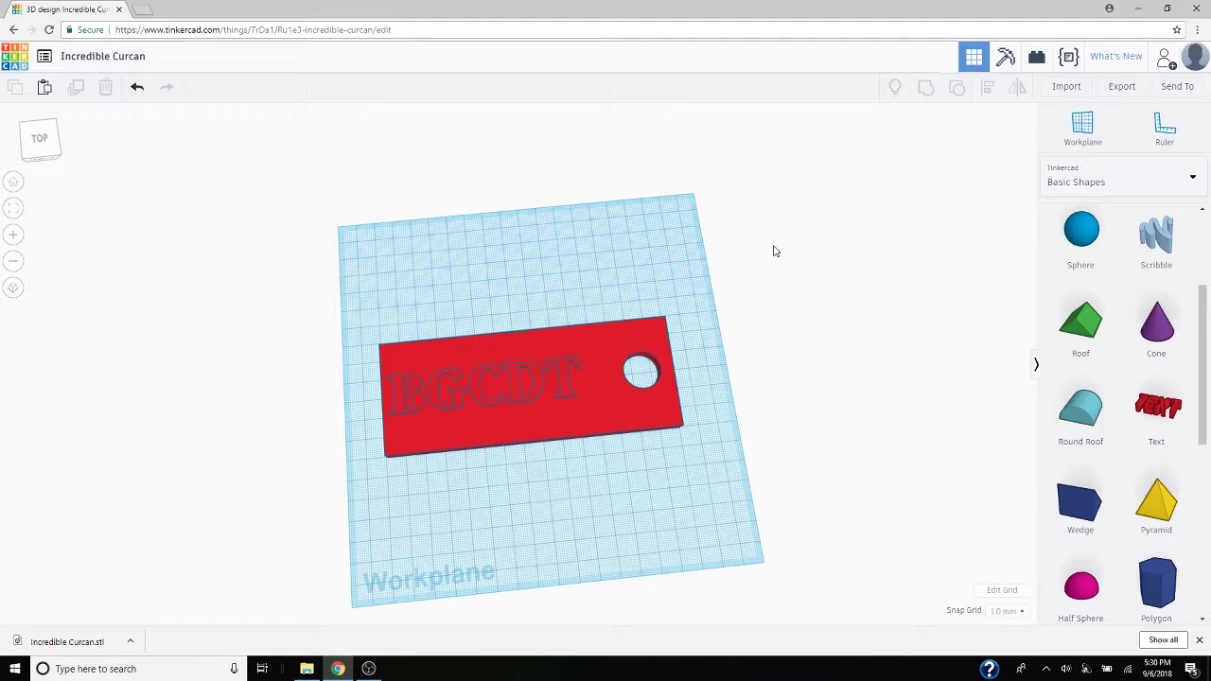
{"action": "key", "text": "ctrl+v"}
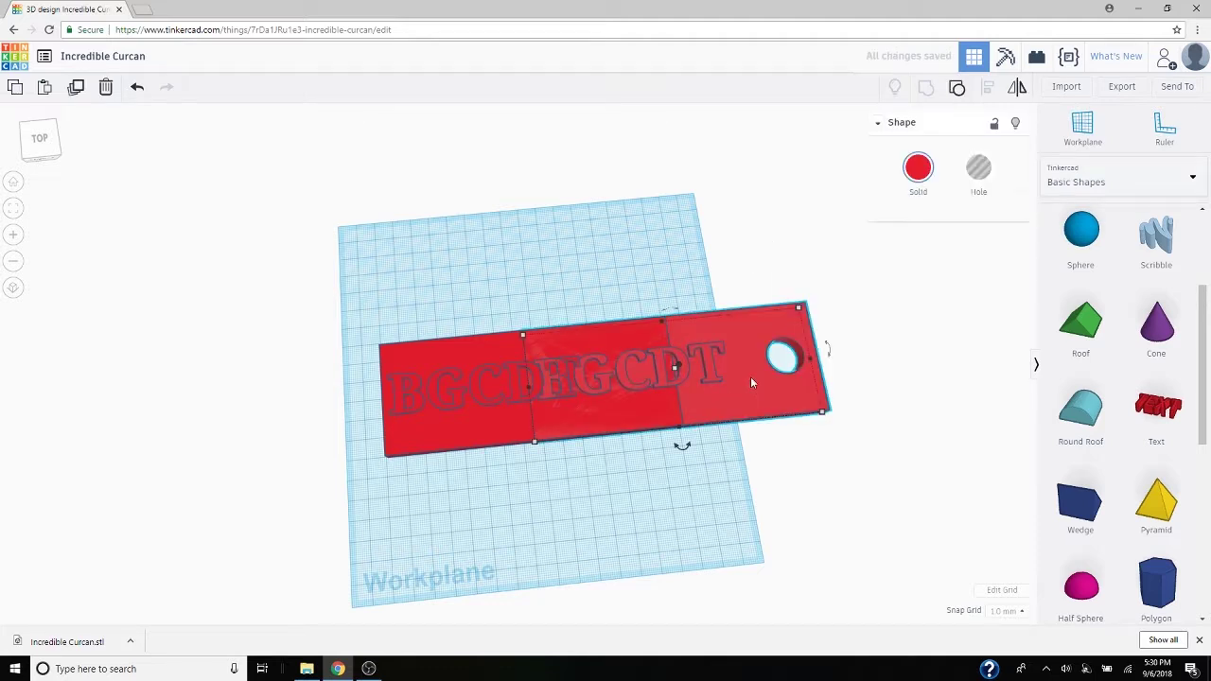
{"action": "key", "text": "Delete"}
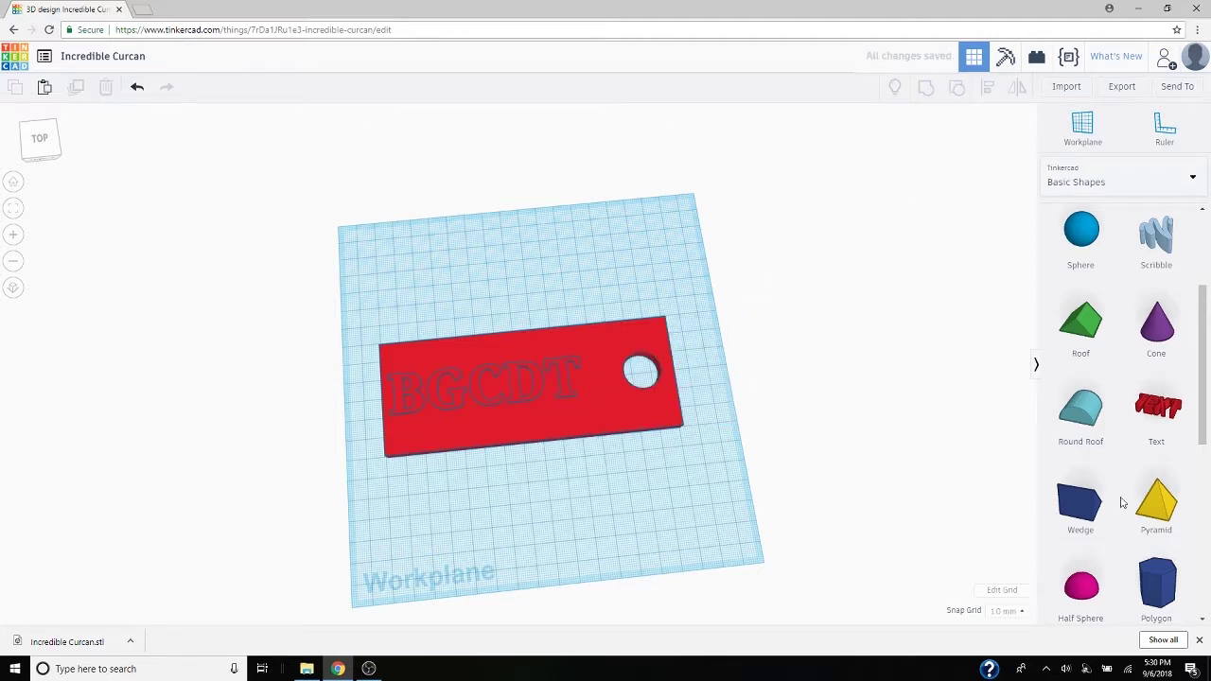
{"action": "scroll", "coordinate": [1122, 502], "scroll_direction": "up", "scroll_amount": 4}
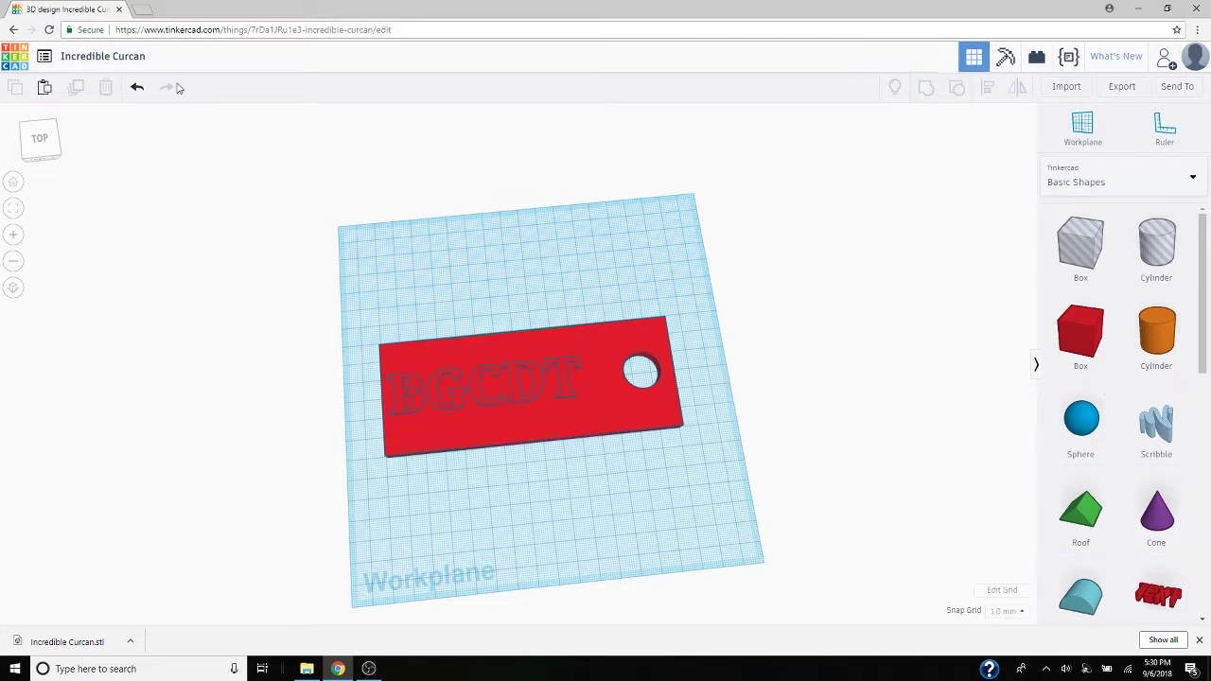
- Rename the design as keychain
{"action": "left_click", "coordinate": [135, 57]}
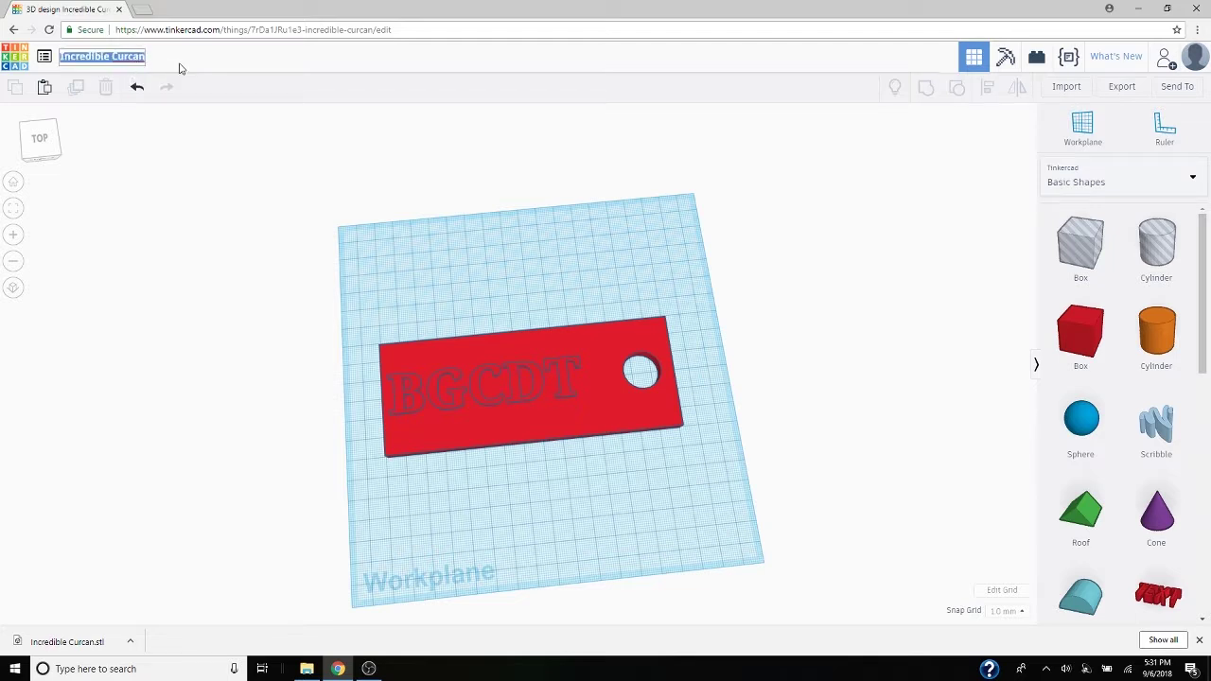
{"action": "key", "text": "BackSpace"}
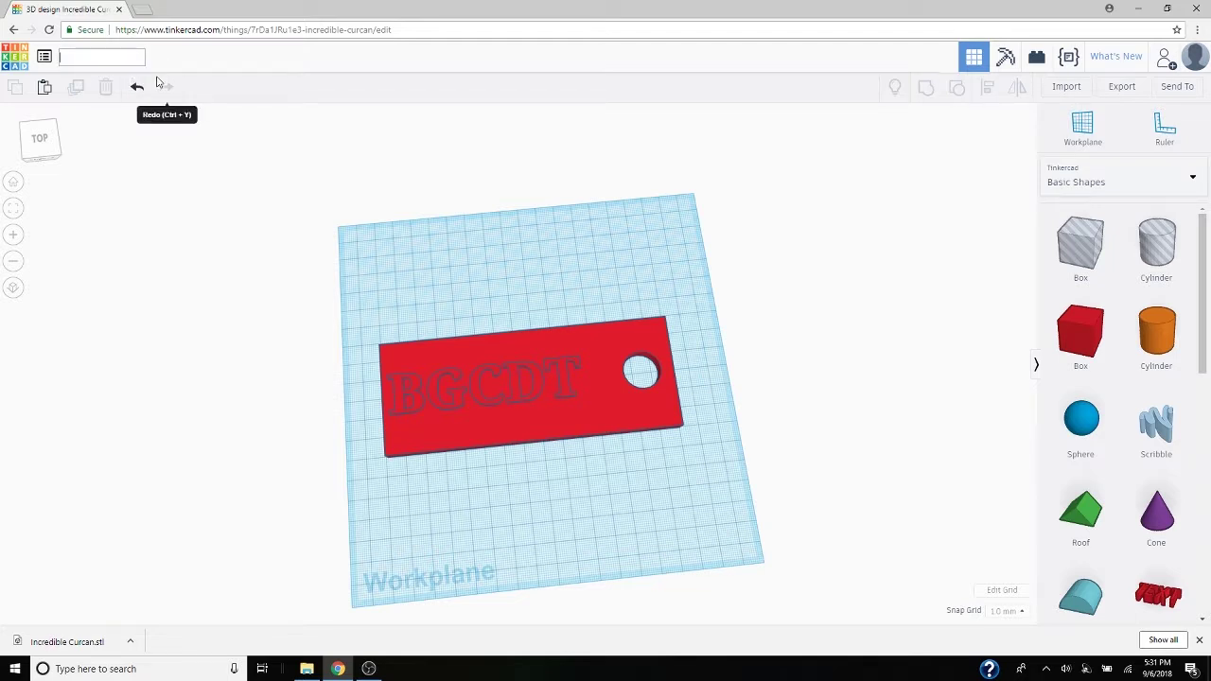
{"action": "type", "text": "keychain"}
{"action": "key", "text": "Return"}
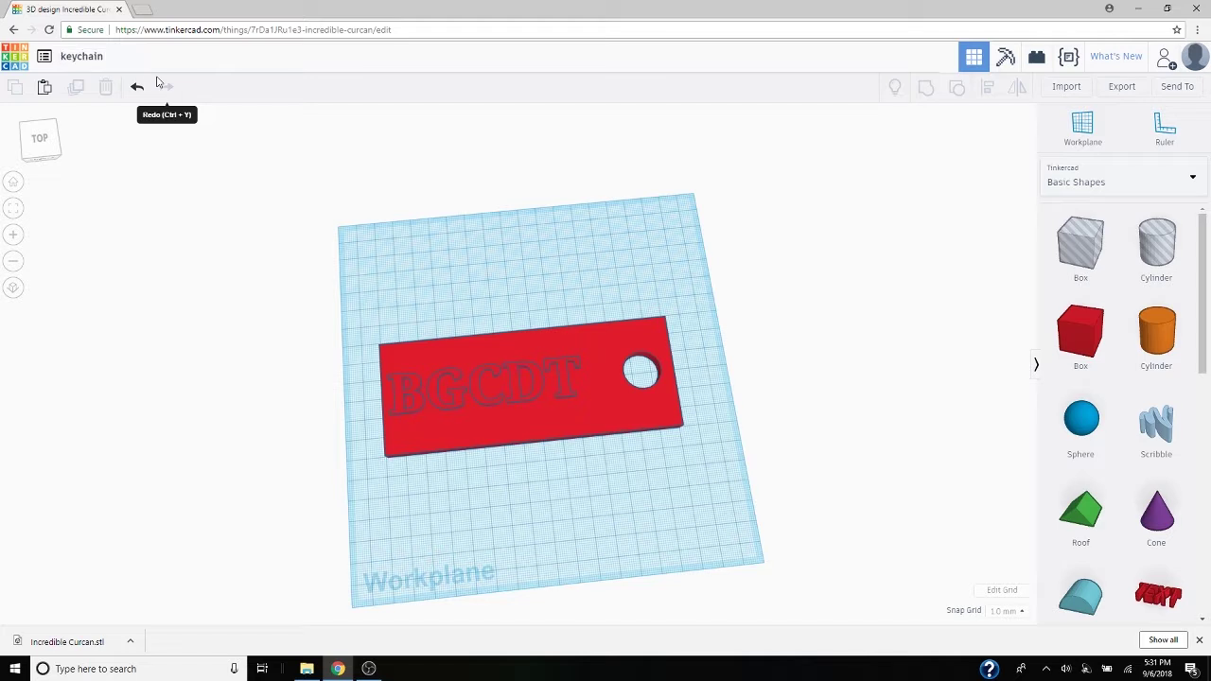